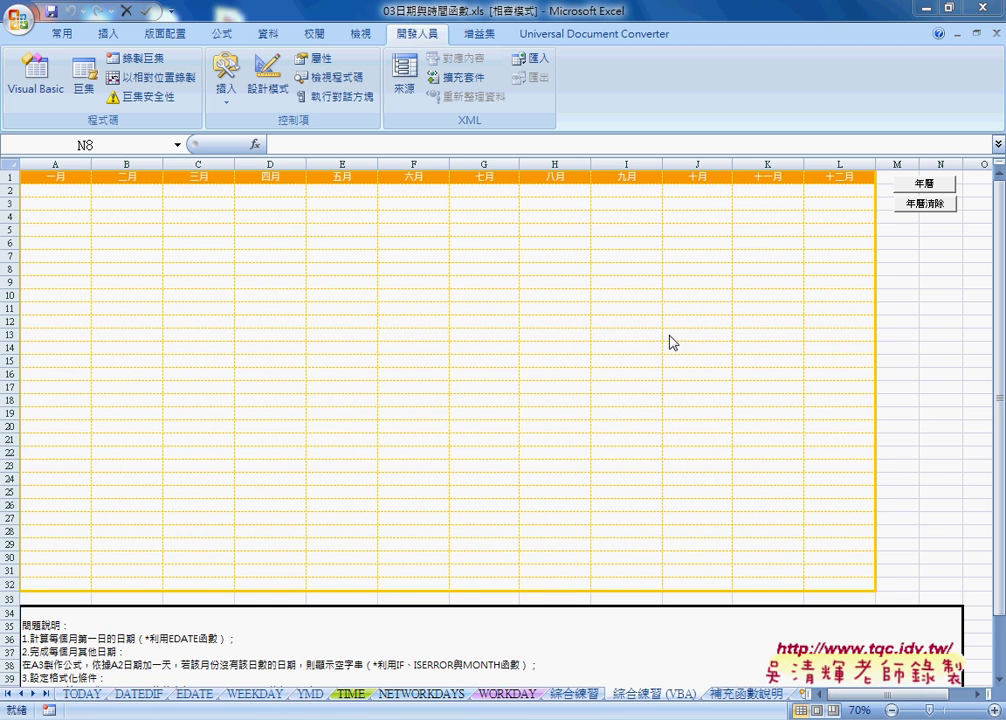
- Switch between the 綜合練習 sheets, ending on the 綜合練習 (VBA) sheet
{"action": "left_click", "coordinate": [658, 700]}
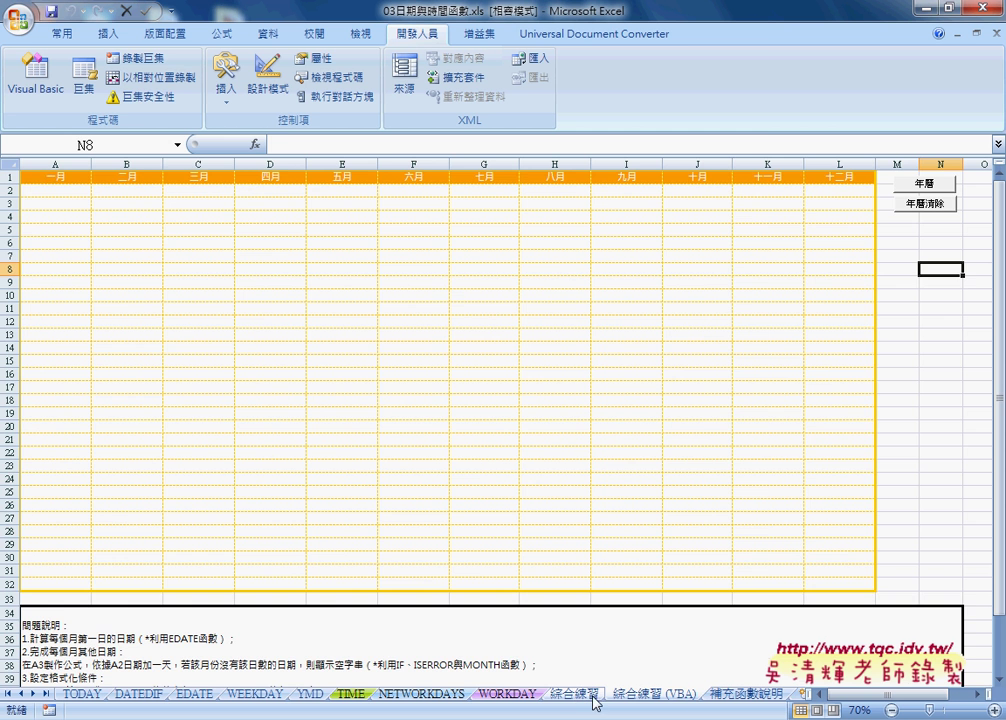
{"action": "left_click", "coordinate": [650, 693]}
{"action": "left_click", "coordinate": [573, 695]}
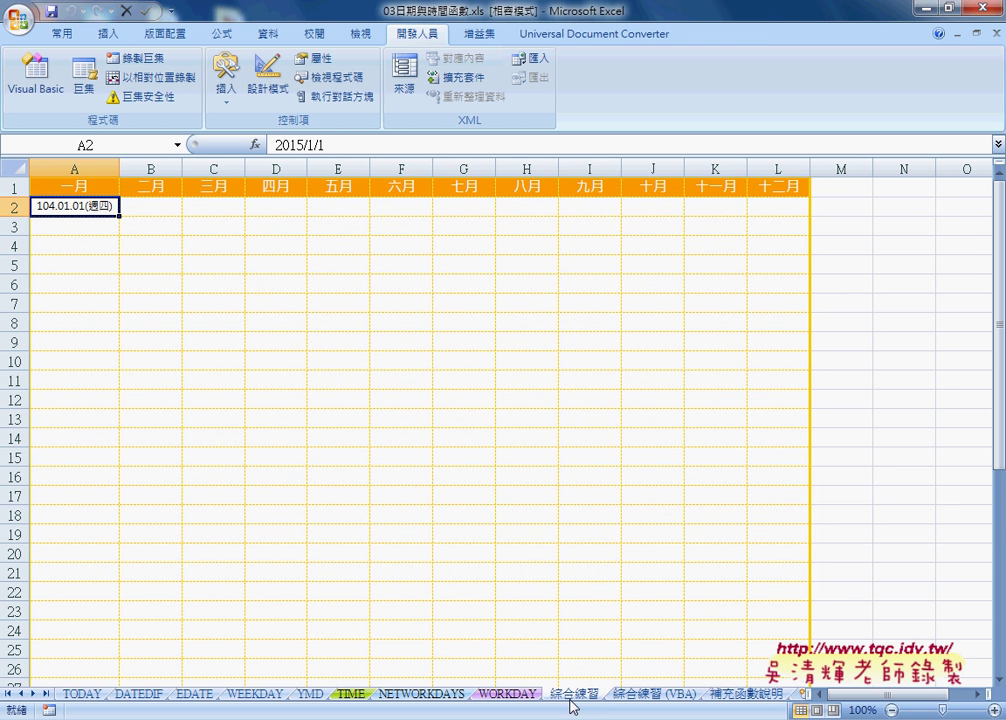
{"action": "left_click", "coordinate": [625, 695]}
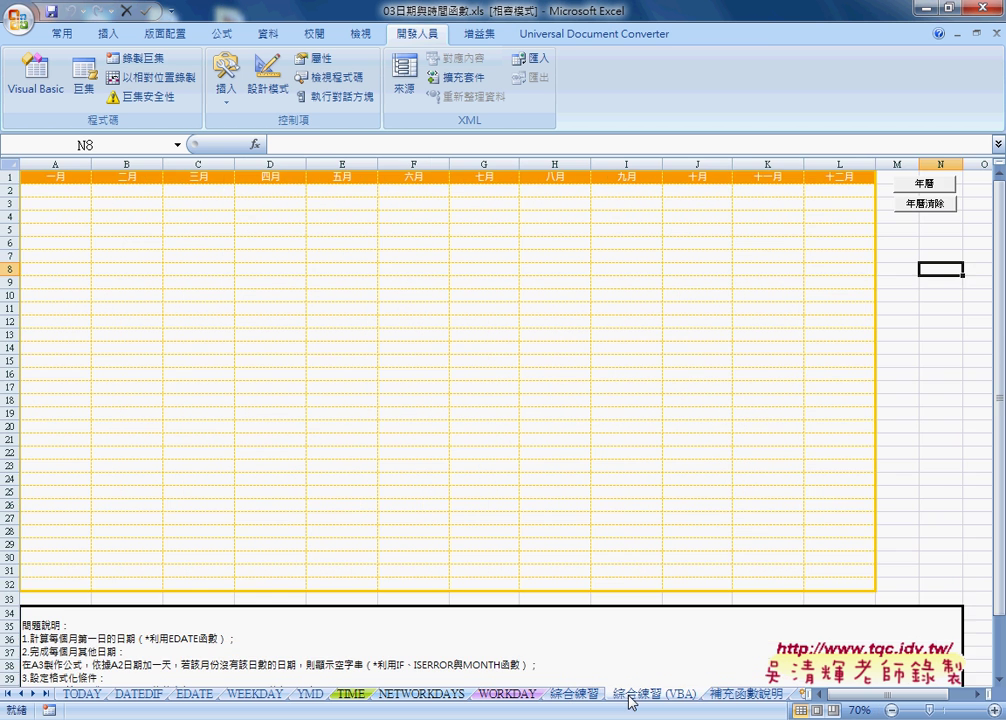
- Run the 年曆 calendar macro and enter 2017 as the year
{"action": "left_click", "coordinate": [926, 187]}
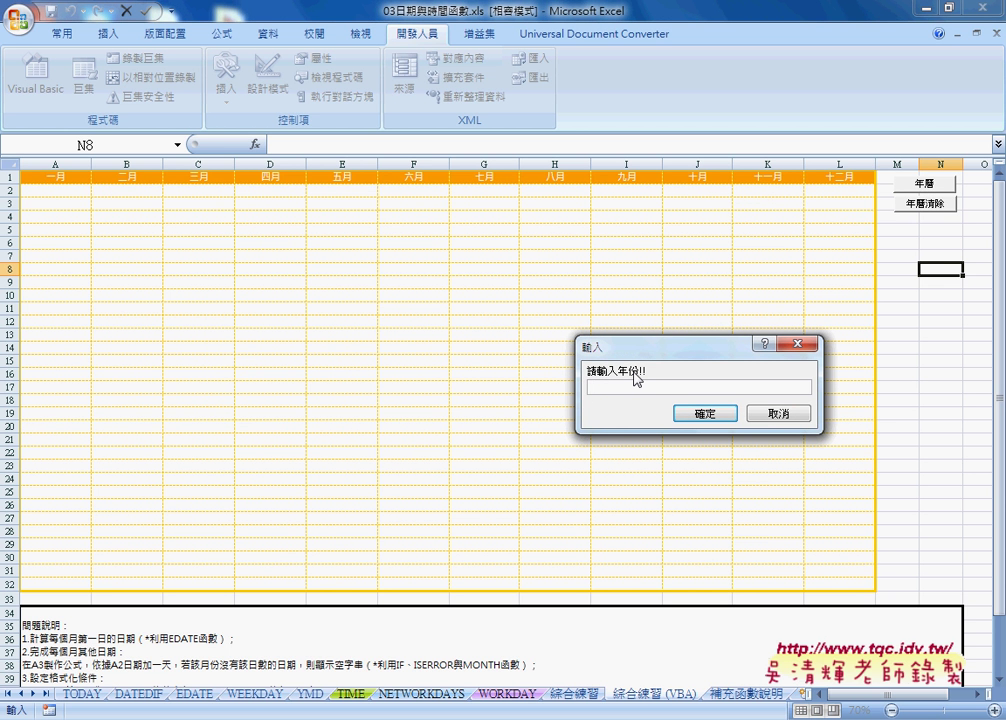
{"action": "type", "text": "2017"}
{"action": "double_click", "coordinate": [617, 386]}
{"action": "mouse_move", "coordinate": [606, 380]}
{"action": "left_mouse_down"}
{"action": "mouse_move", "coordinate": [579, 407]}
{"action": "mouse_move", "coordinate": [608, 383]}
{"action": "left_mouse_up"}
{"action": "mouse_move", "coordinate": [33, 183]}
{"action": "left_mouse_down"}
{"action": "mouse_move", "coordinate": [80, 197]}
{"action": "mouse_move", "coordinate": [181, 193]}
{"action": "mouse_move", "coordinate": [174, 199]}
{"action": "left_mouse_up"}
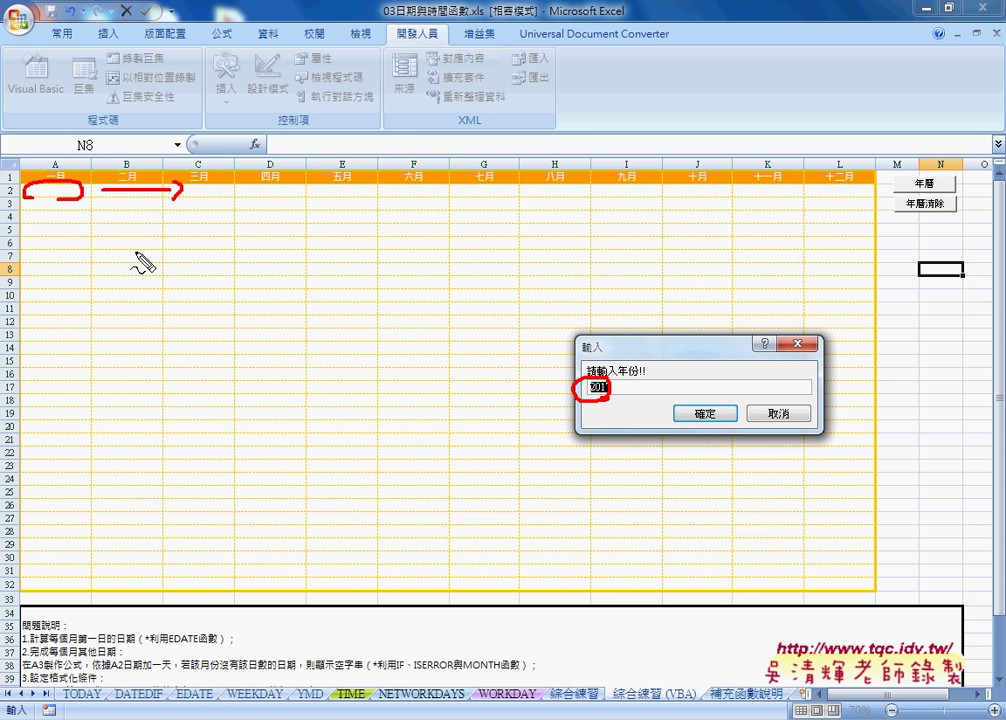
{"action": "mouse_move", "coordinate": [47, 187]}
{"action": "left_mouse_down"}
{"action": "mouse_move", "coordinate": [43, 299]}
{"action": "mouse_move", "coordinate": [50, 285]}
{"action": "left_mouse_up"}
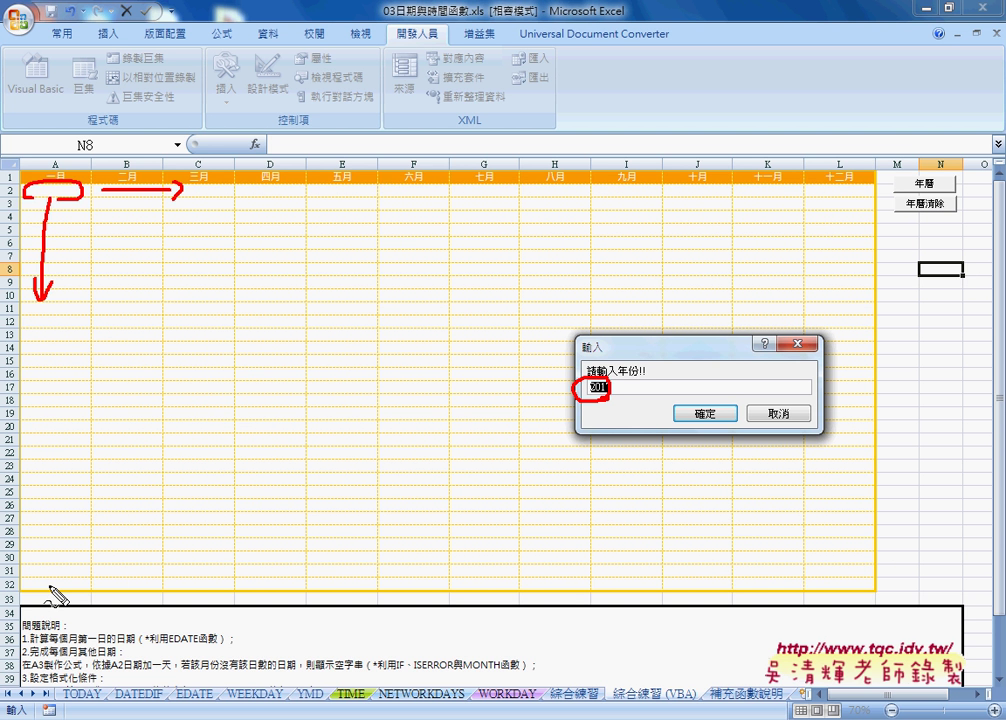
{"action": "mouse_move", "coordinate": [134, 210]}
{"action": "left_mouse_down"}
{"action": "mouse_move", "coordinate": [129, 546]}
{"action": "mouse_move", "coordinate": [142, 544]}
{"action": "left_mouse_up"}
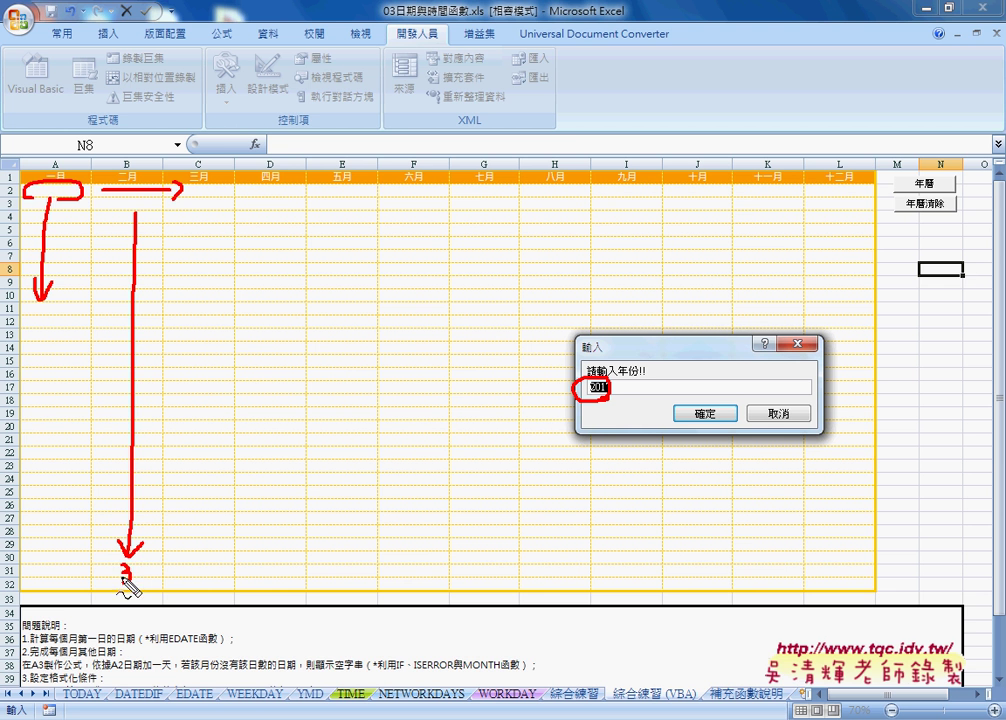
{"action": "mouse_move", "coordinate": [110, 545]}
{"action": "left_mouse_down"}
{"action": "mouse_move", "coordinate": [123, 580]}
{"action": "mouse_move", "coordinate": [150, 564]}
{"action": "left_mouse_up"}
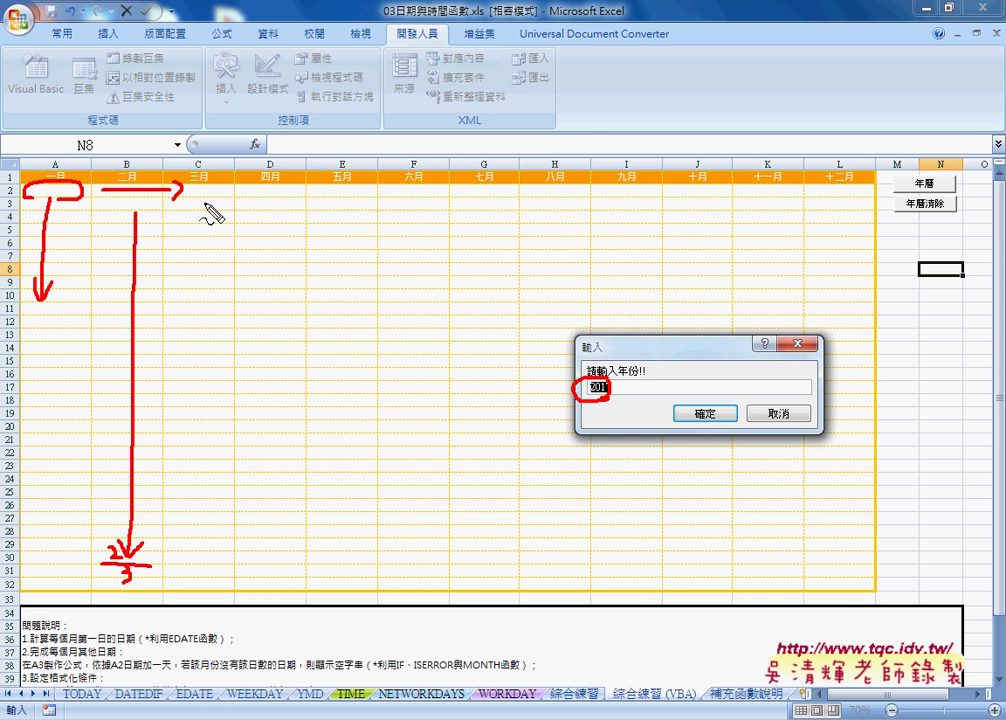
{"action": "mouse_move", "coordinate": [205, 203]}
{"action": "left_mouse_down"}
{"action": "mouse_move", "coordinate": [193, 460]}
{"action": "mouse_move", "coordinate": [210, 435]}
{"action": "left_mouse_up"}
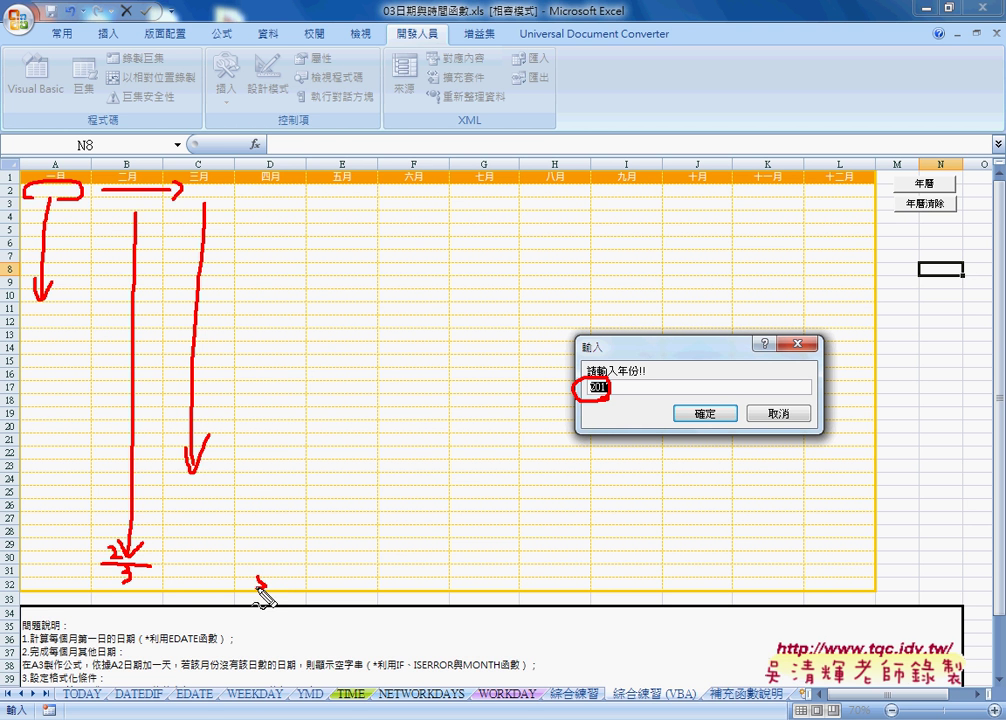
{"action": "mouse_move", "coordinate": [258, 582]}
{"action": "left_mouse_down"}
{"action": "mouse_move", "coordinate": [270, 592]}
{"action": "mouse_move", "coordinate": [268, 558]}
{"action": "mouse_move", "coordinate": [331, 569]}
{"action": "mouse_move", "coordinate": [284, 590]}
{"action": "left_mouse_up"}
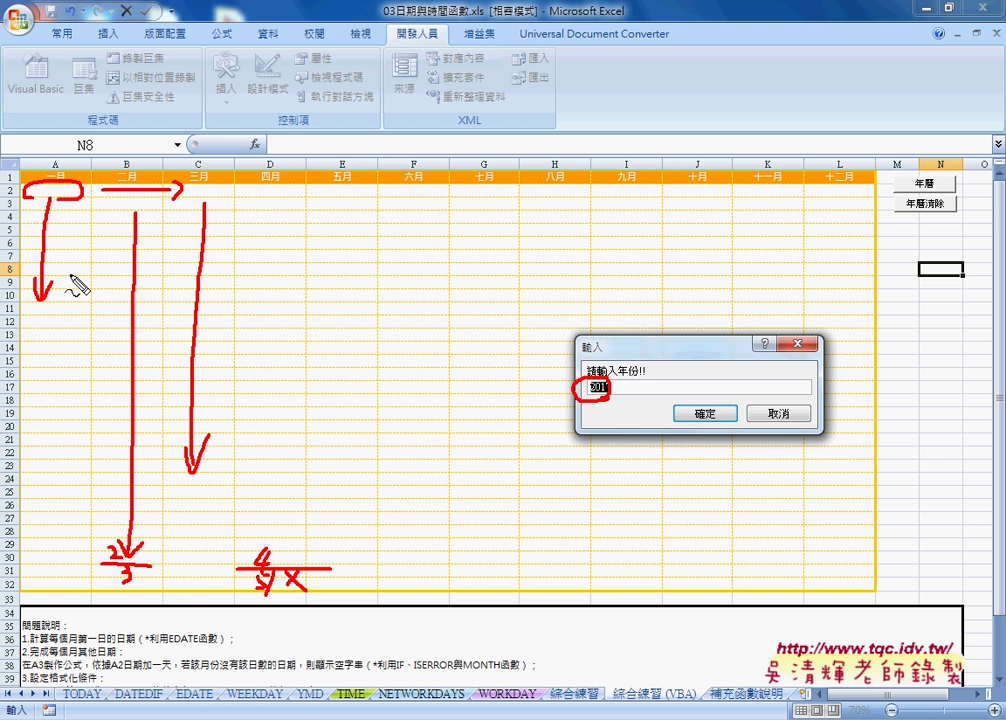
{"action": "key", "text": "Escape"}
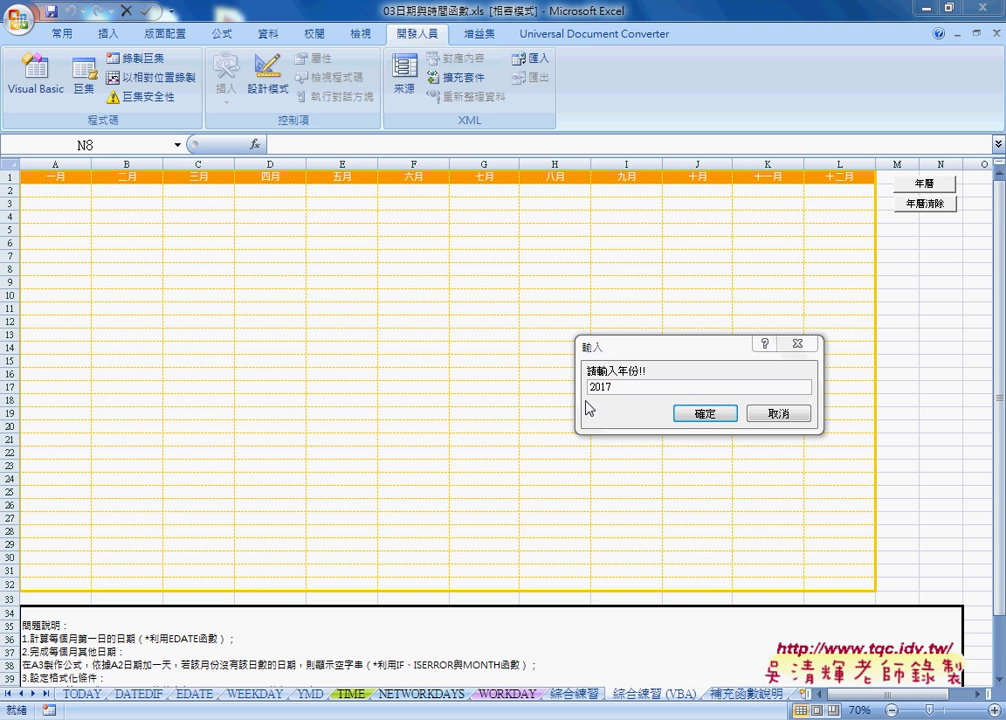
- Generate the 2017 calendar, then wipe it with 年曆清除 to leave the grid empty
{"action": "left_click", "coordinate": [708, 413]}
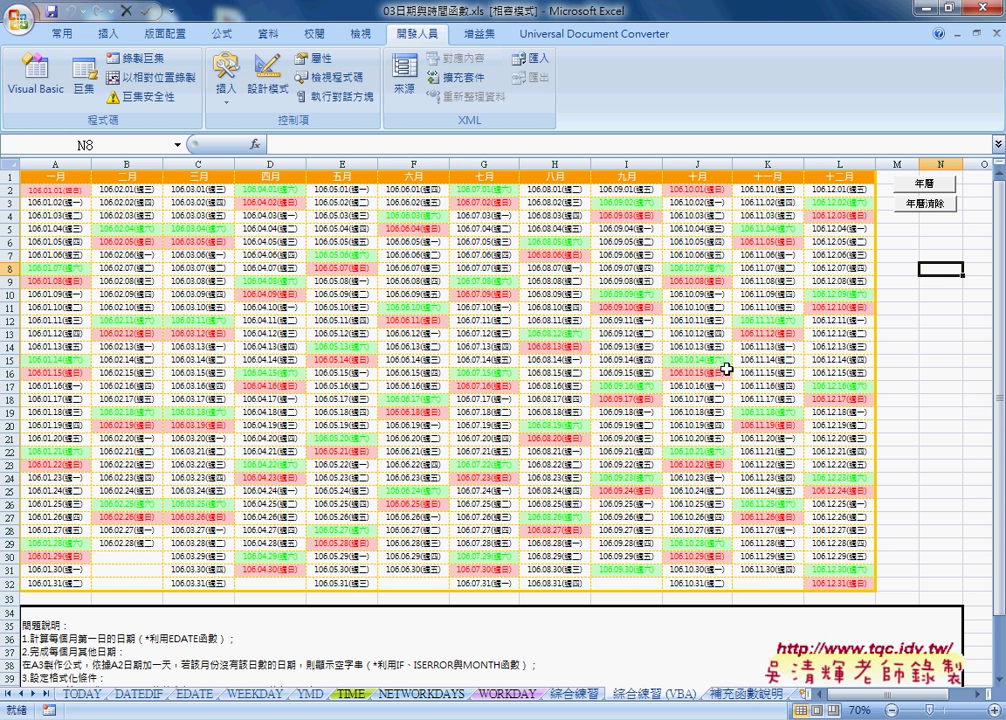
{"action": "left_click", "coordinate": [937, 210]}
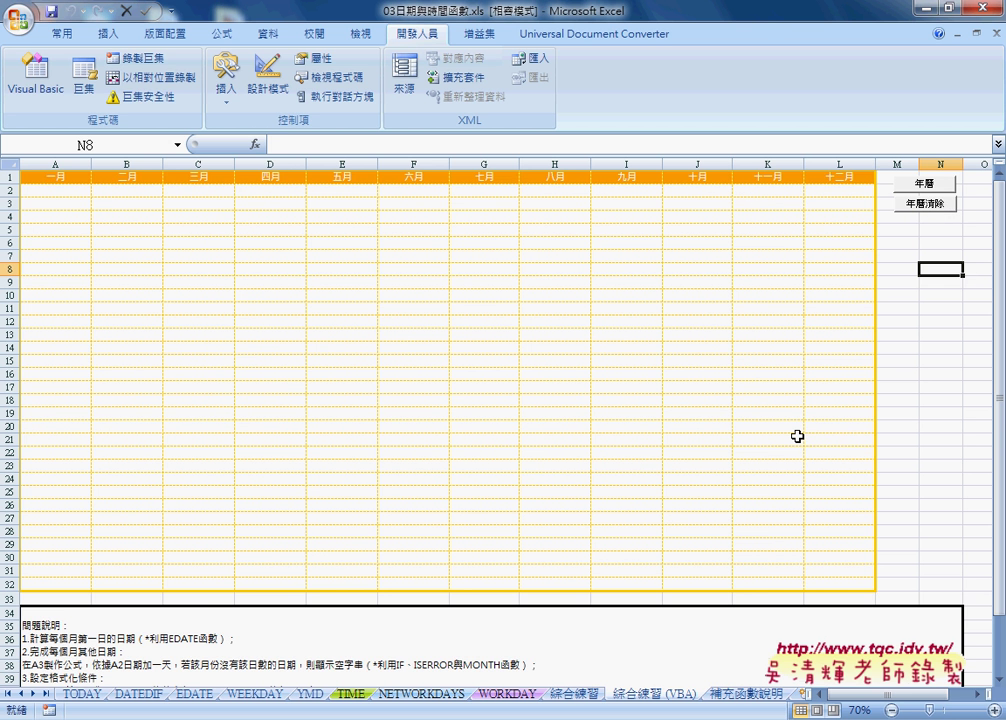
- Open the 綜合練習 sheet at 80% zoom and select B2, next to A2's 104.01.01
{"action": "left_click", "coordinate": [572, 694]}
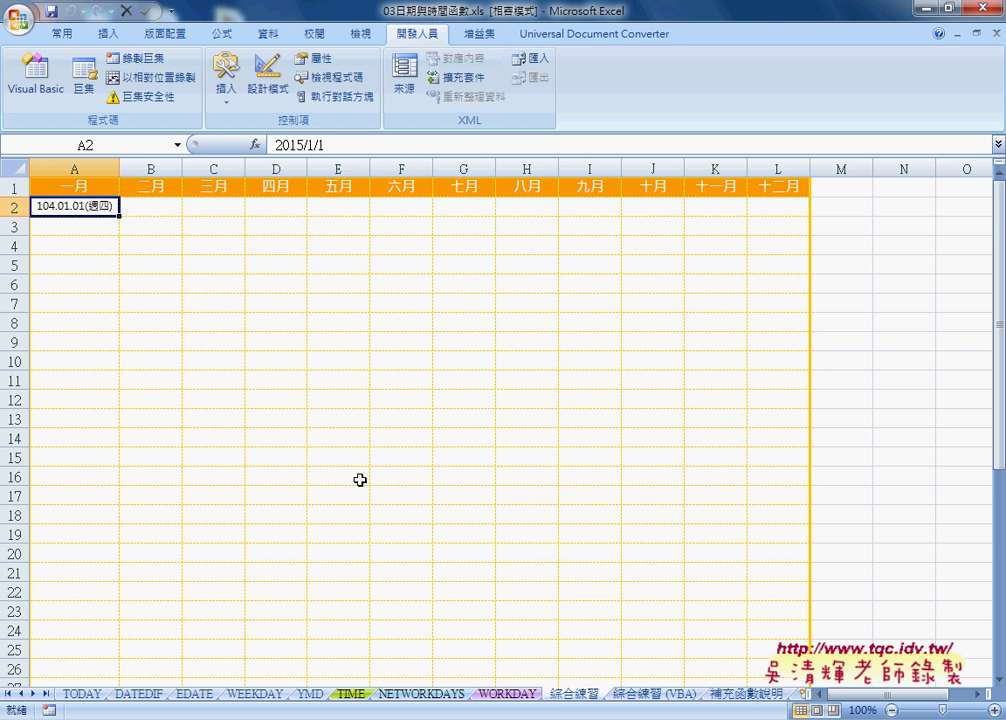
{"action": "left_click", "coordinate": [891, 710]}
{"action": "left_click", "coordinate": [891, 710]}
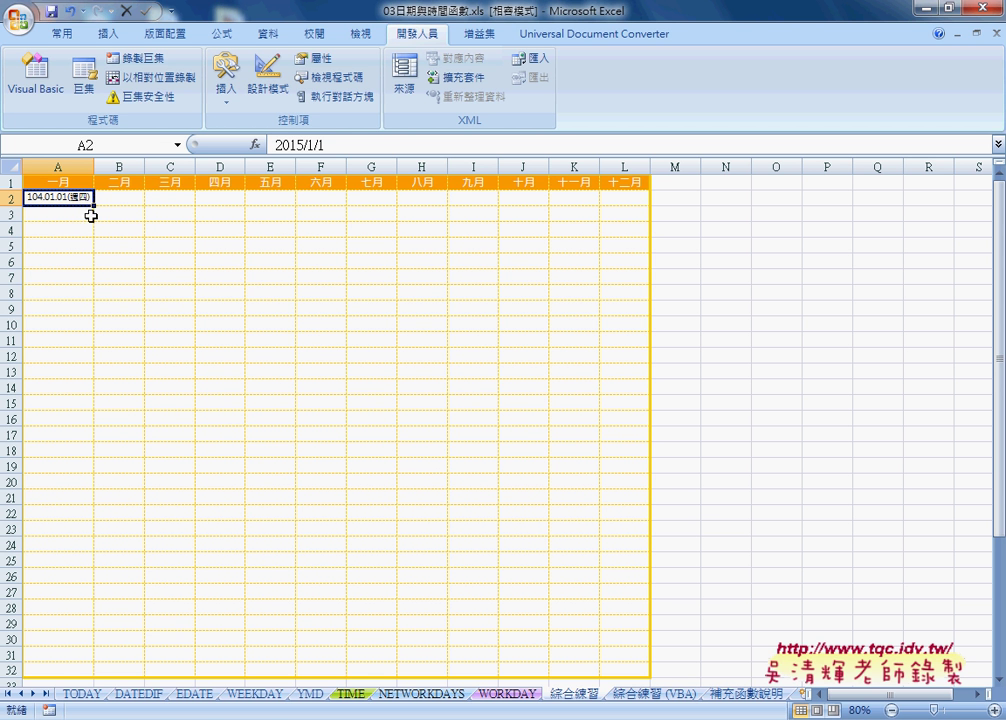
{"action": "left_click", "coordinate": [116, 200]}
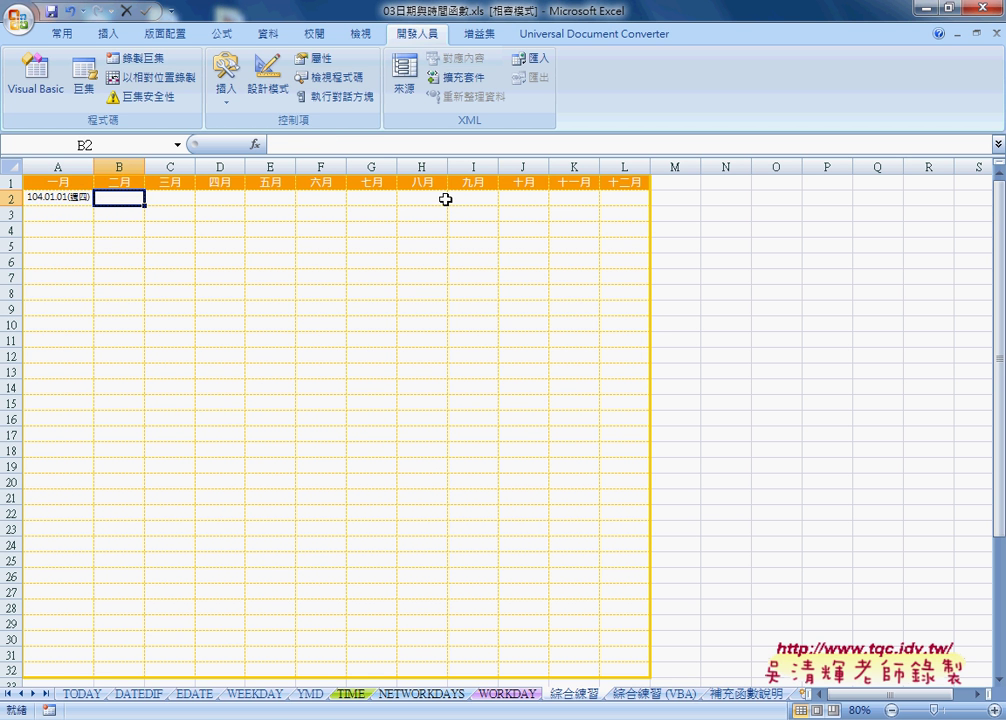
{"action": "left_click", "coordinate": [72, 198]}
{"action": "left_click", "coordinate": [129, 201]}
- Enter =EDATE(A2,1) in B2 so it displays 104.02.01(週日)
{"action": "left_click", "coordinate": [255, 145]}
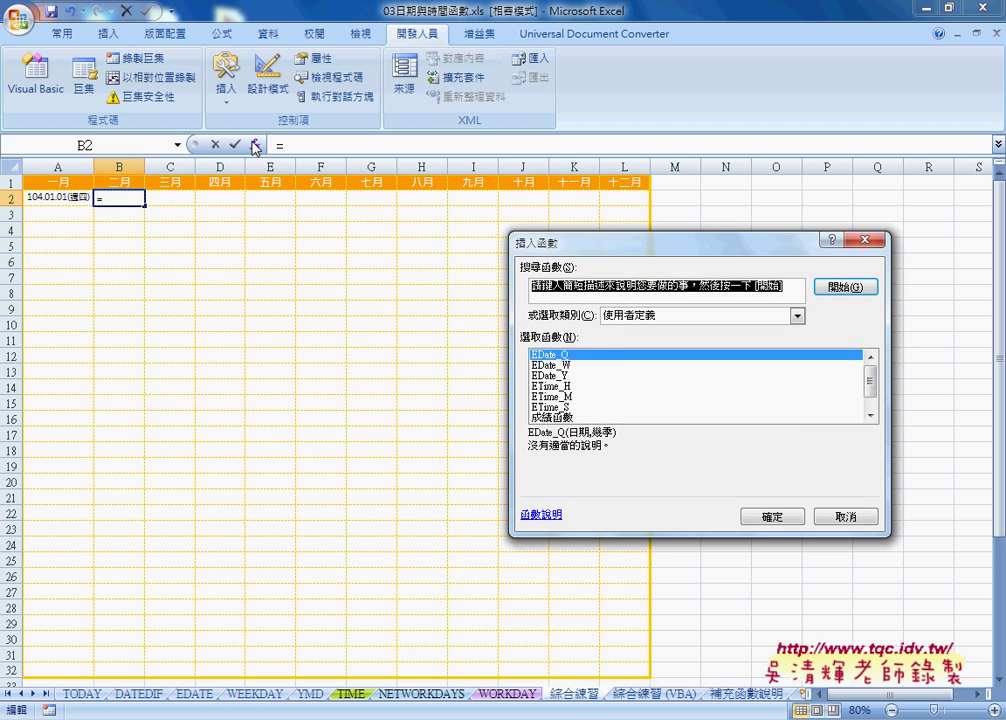
{"action": "left_click", "coordinate": [655, 315]}
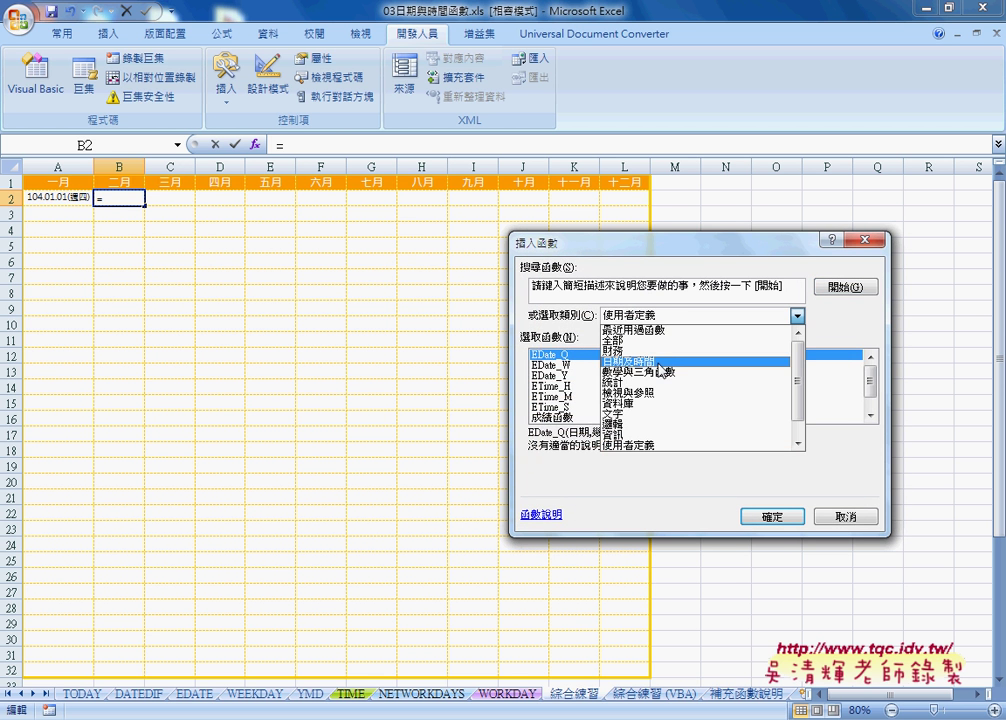
{"action": "left_click", "coordinate": [658, 362]}
{"action": "left_click", "coordinate": [650, 396]}
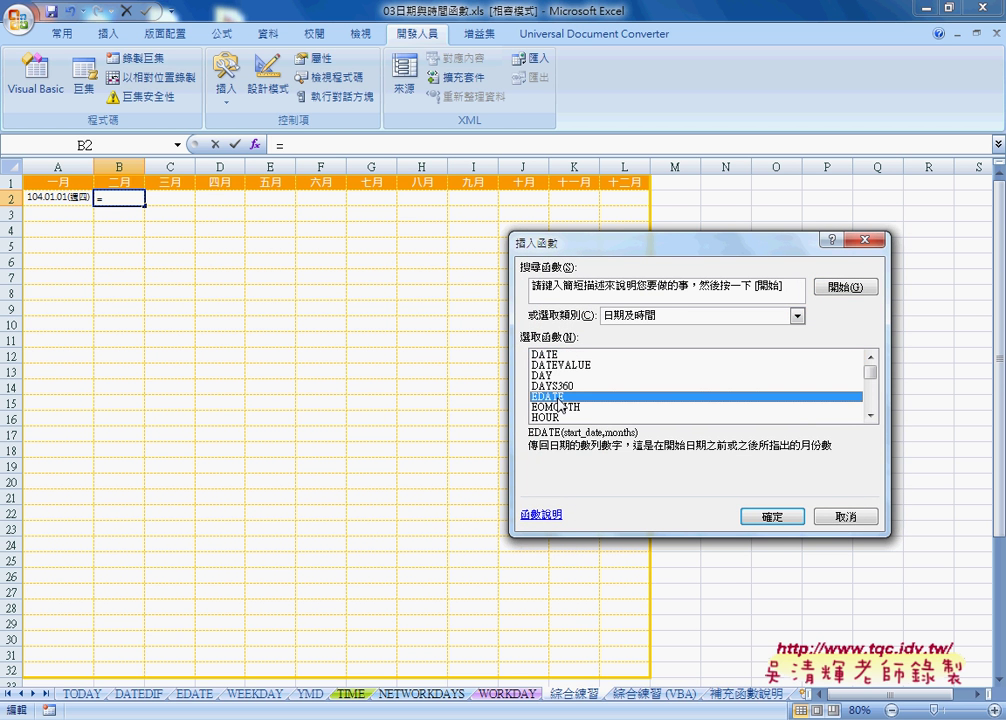
{"action": "left_click", "coordinate": [758, 520]}
{"action": "left_click", "coordinate": [72, 201]}
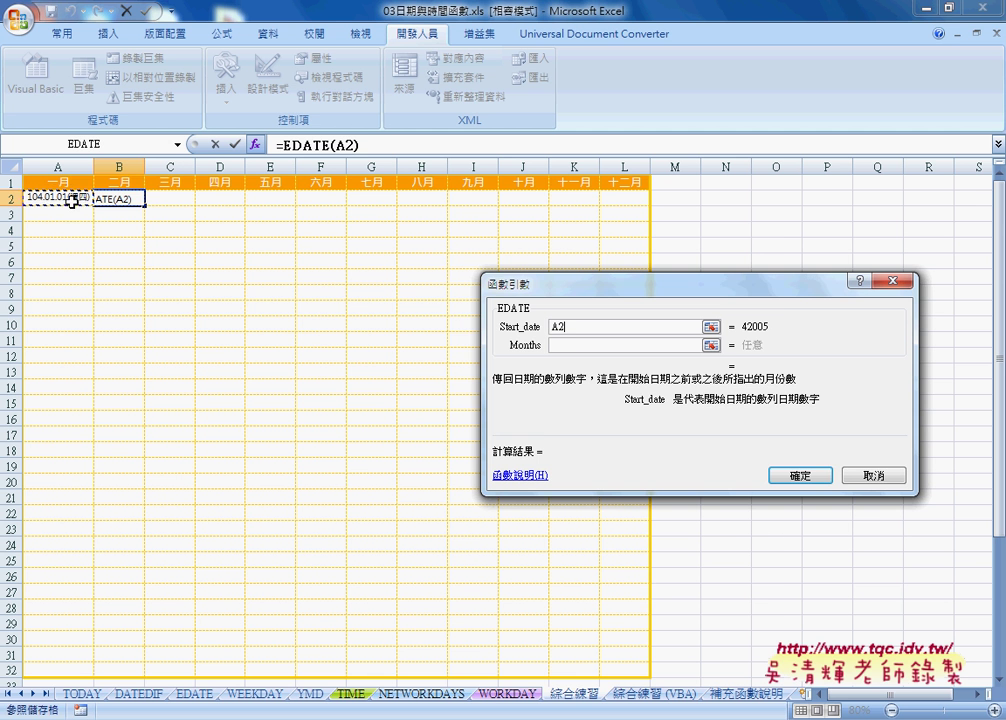
{"action": "left_click", "coordinate": [571, 346]}
{"action": "type", "text": "1"}
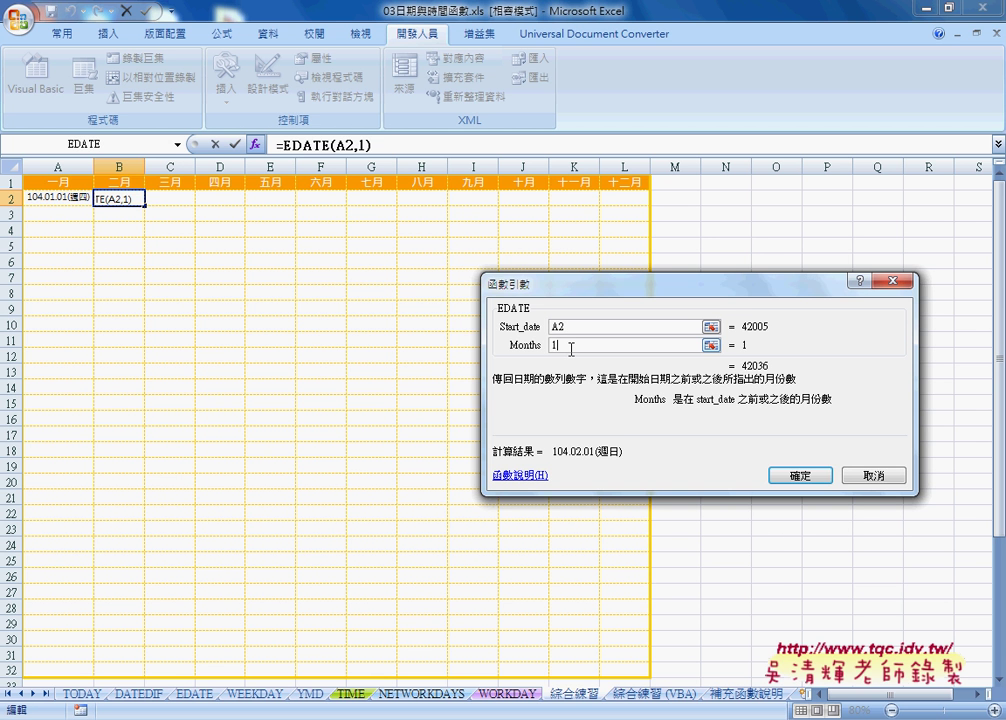
{"action": "left_click", "coordinate": [805, 476]}
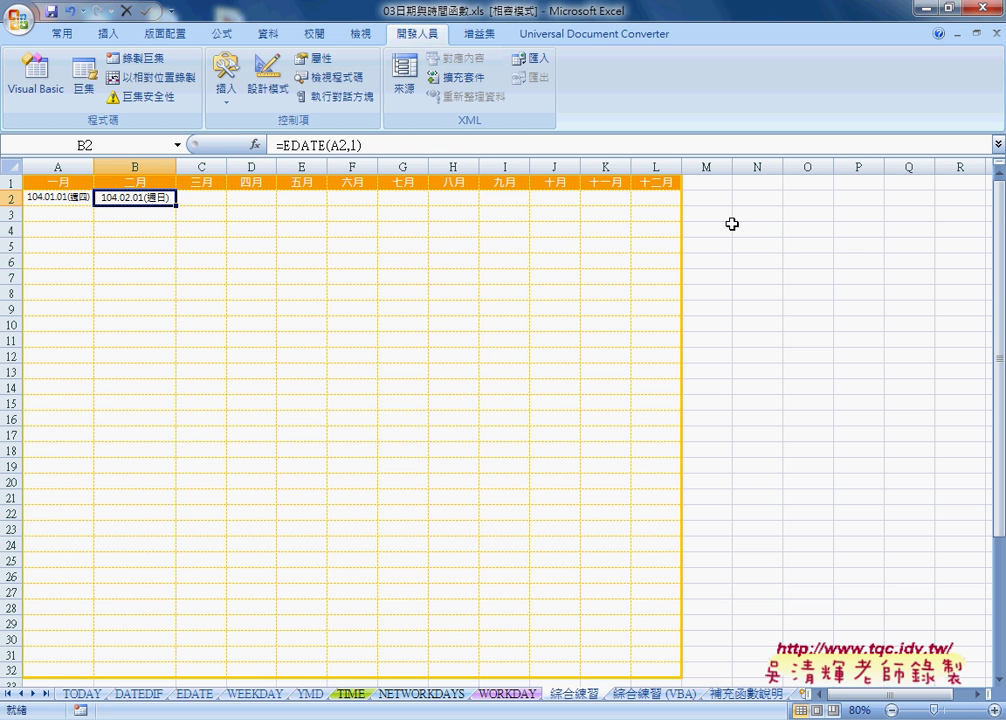
{"action": "left_click_drag", "start_coordinate": [176, 205], "coordinate": [670, 213]}
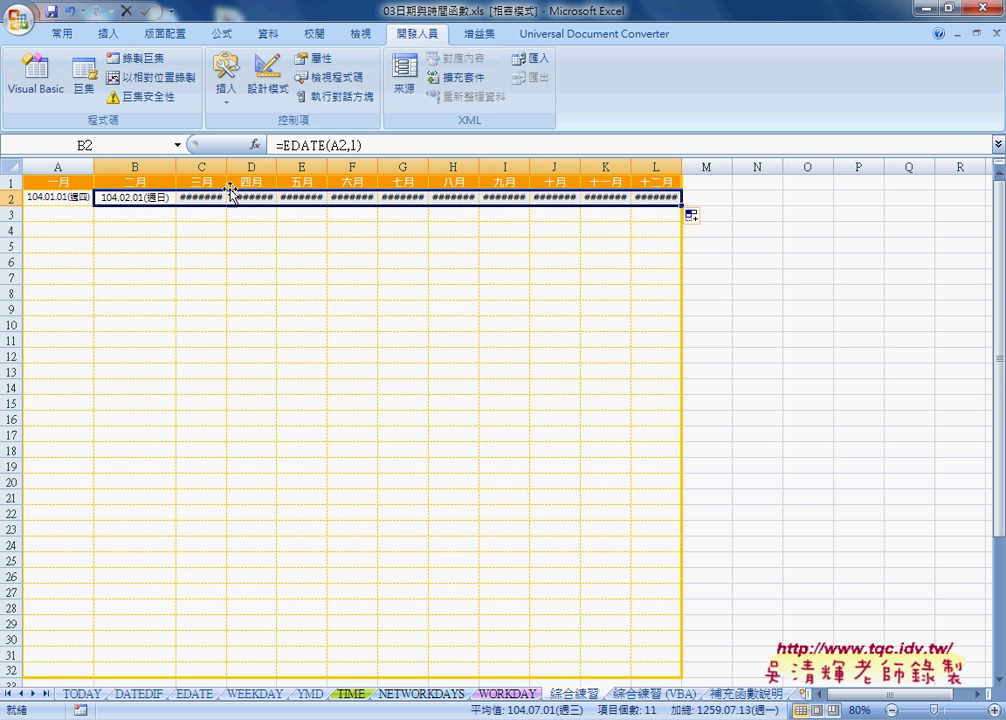
{"action": "left_click_drag", "start_coordinate": [206, 168], "coordinate": [660, 167]}
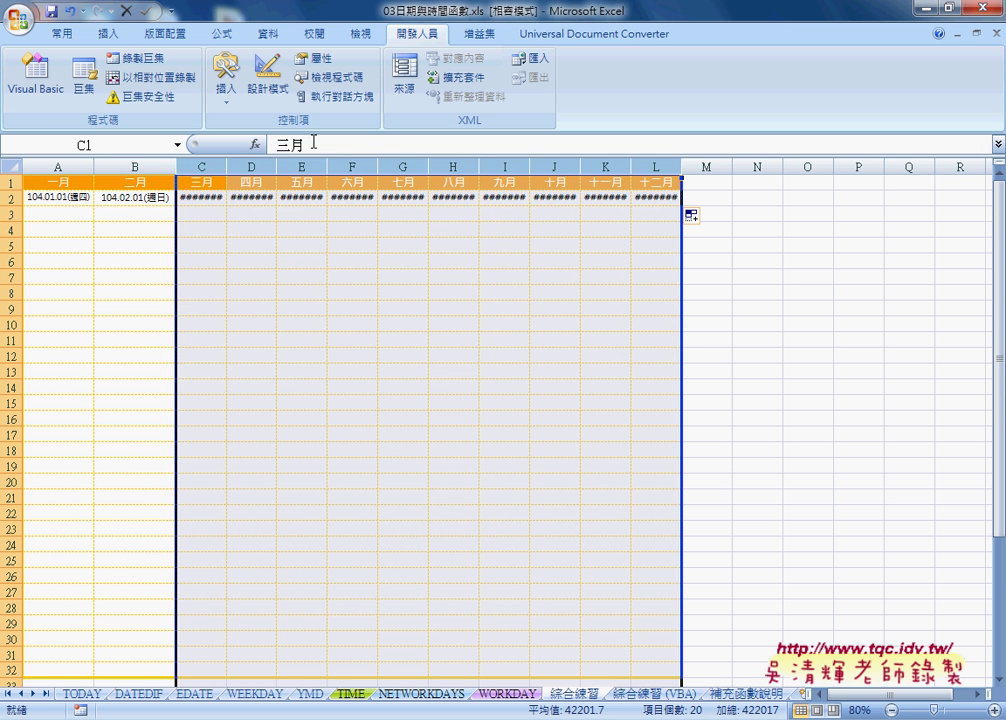
{"action": "left_click", "coordinate": [64, 33]}
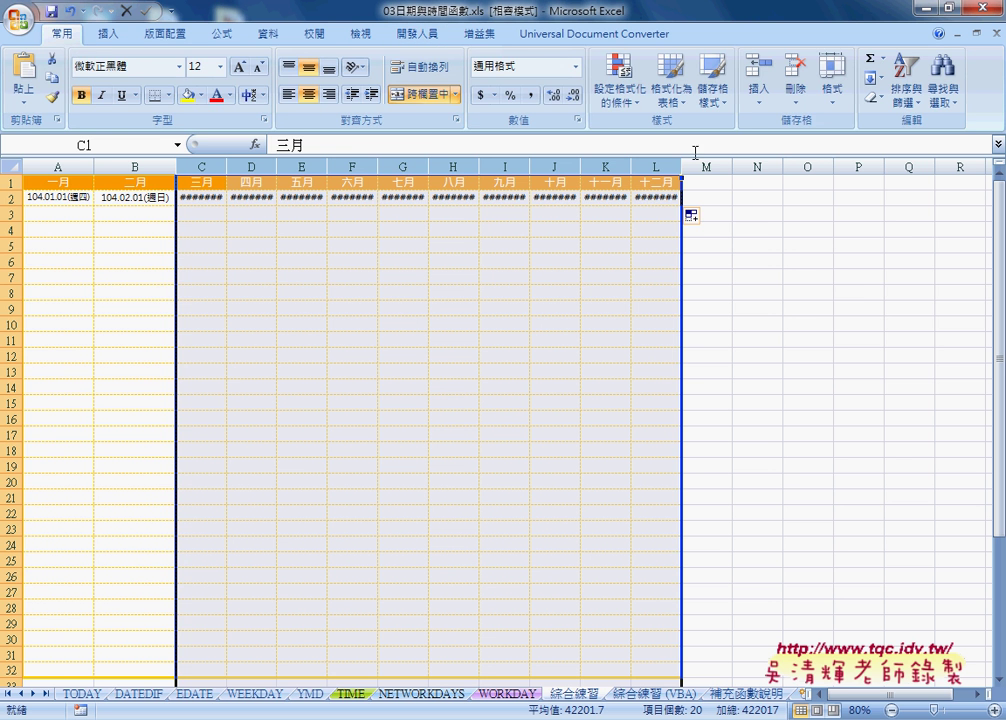
{"action": "left_click", "coordinate": [832, 100]}
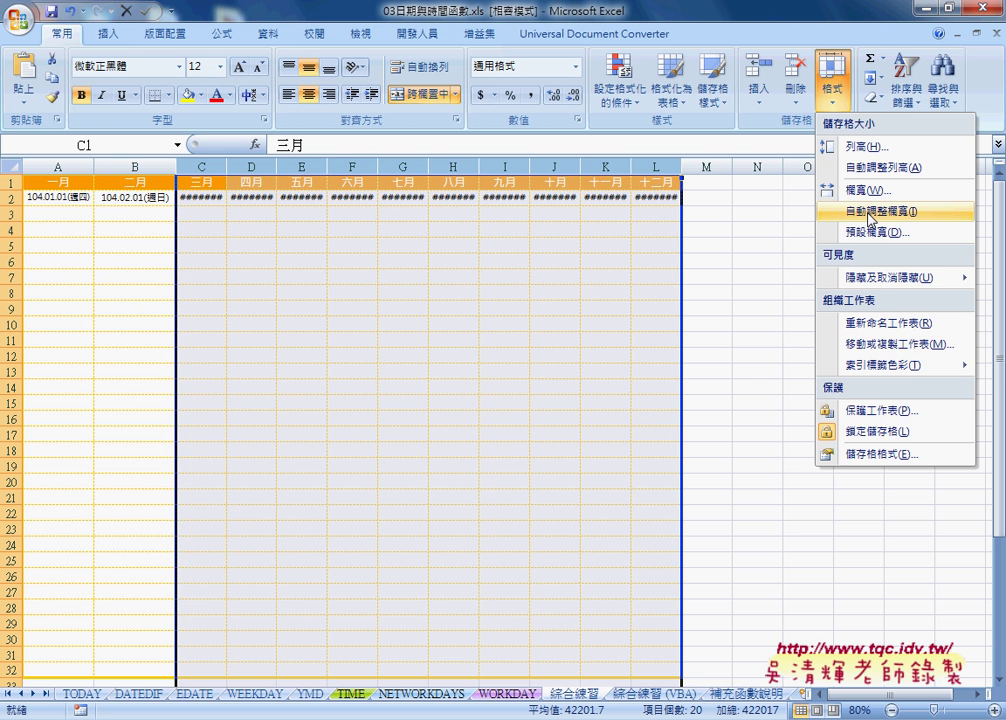
{"action": "left_click", "coordinate": [869, 214]}
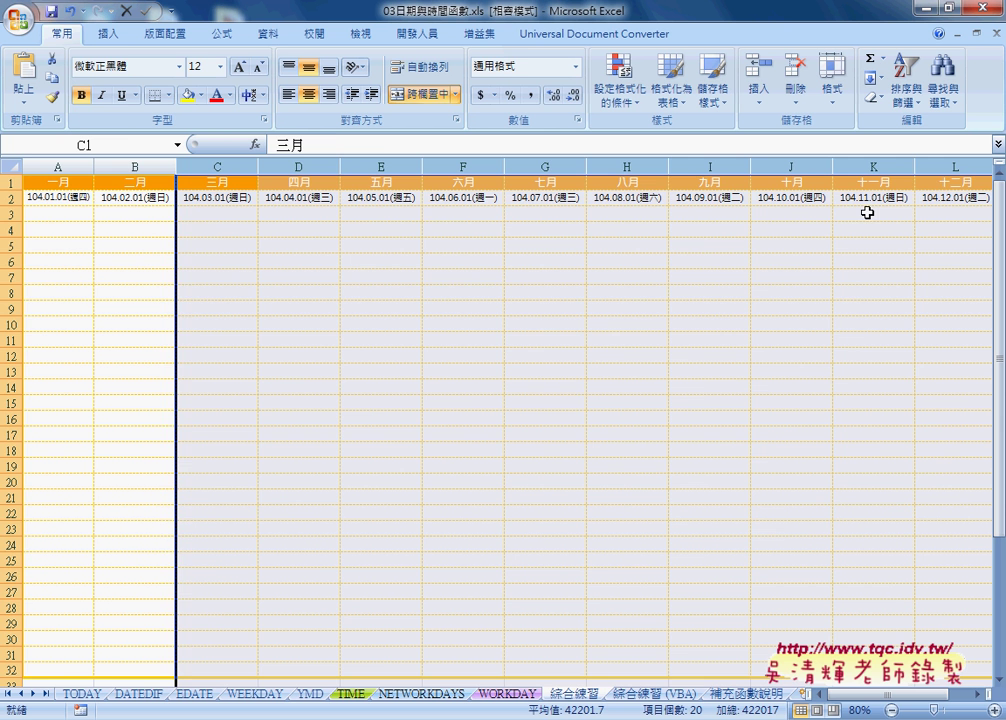
{"action": "left_click", "coordinate": [139, 196]}
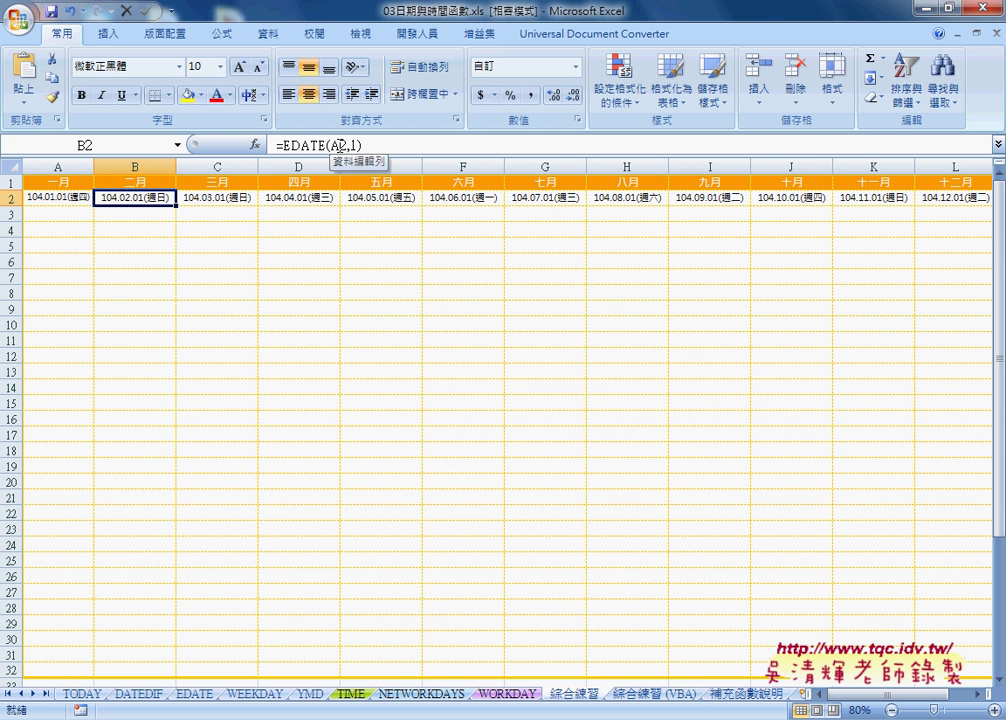
{"action": "left_click", "coordinate": [222, 200]}
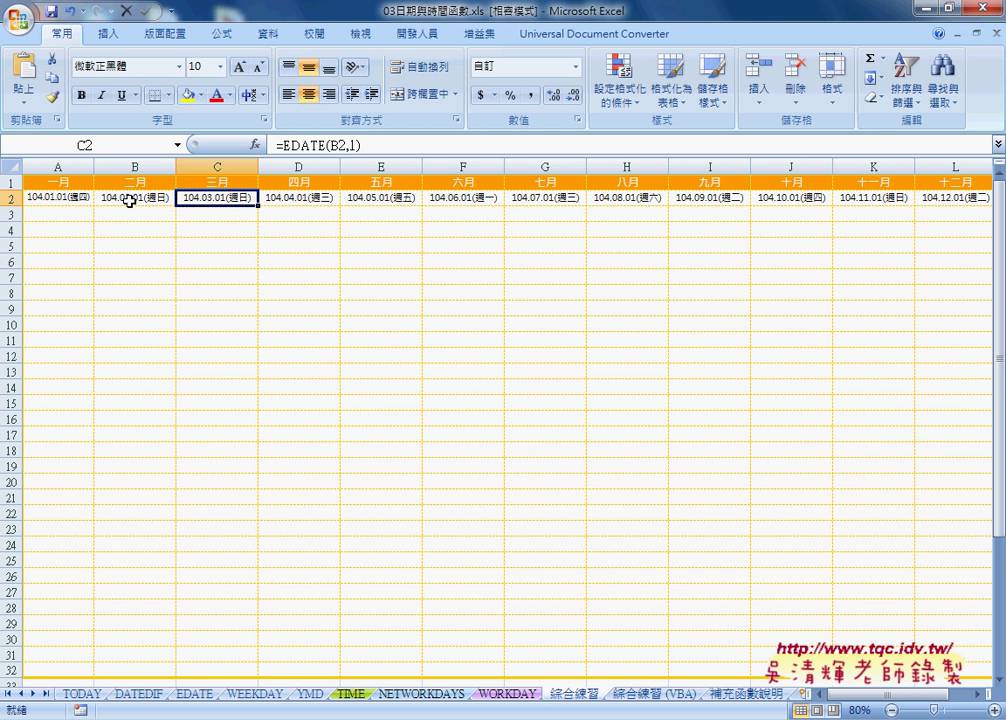
{"action": "left_click", "coordinate": [296, 201]}
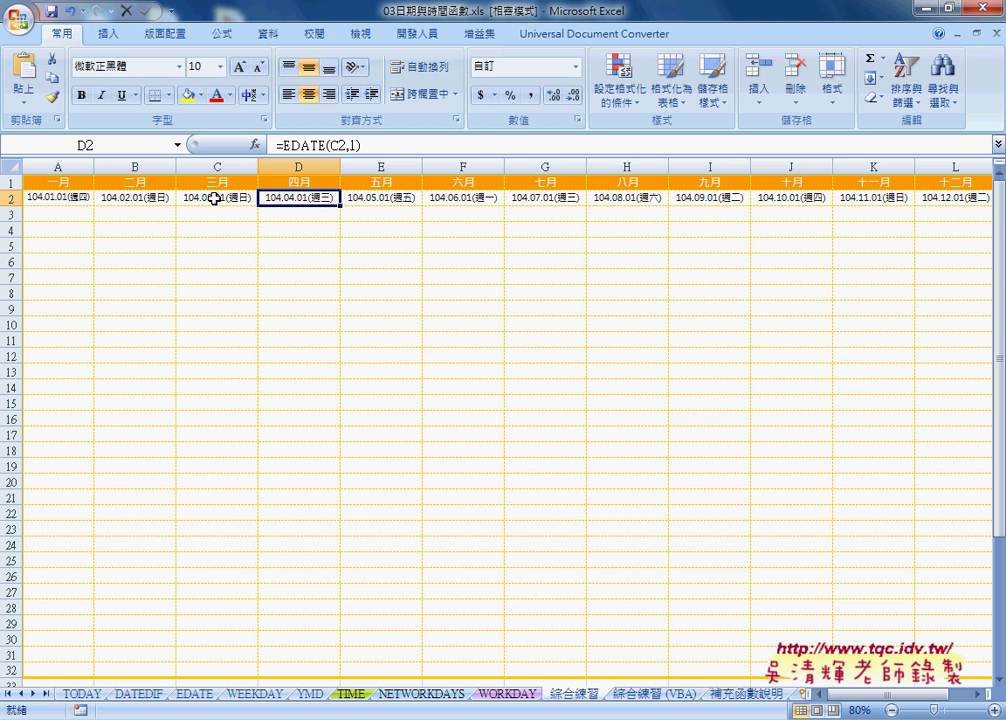
{"action": "left_click_drag", "start_coordinate": [137, 200], "coordinate": [962, 198]}
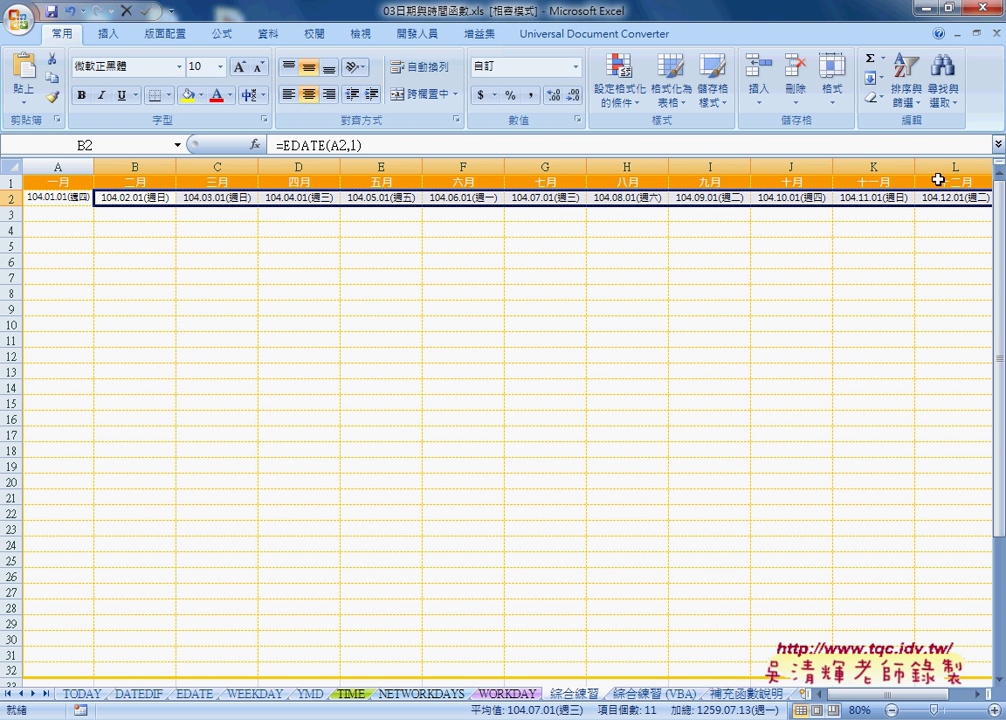
{"action": "left_click", "coordinate": [139, 198]}
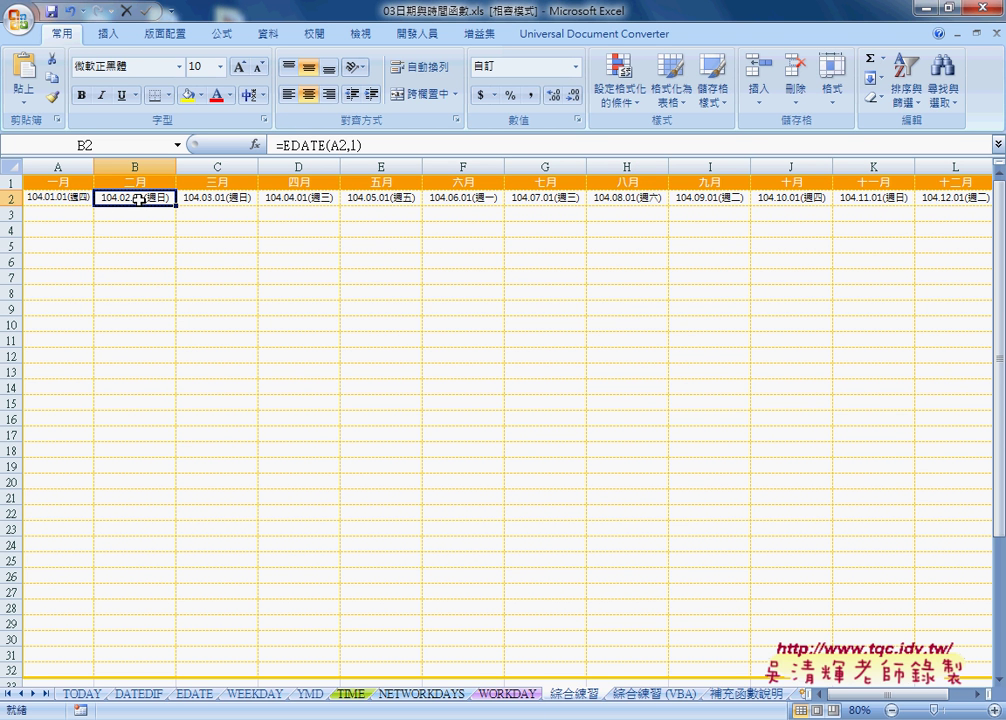
{"action": "left_click", "coordinate": [82, 214]}
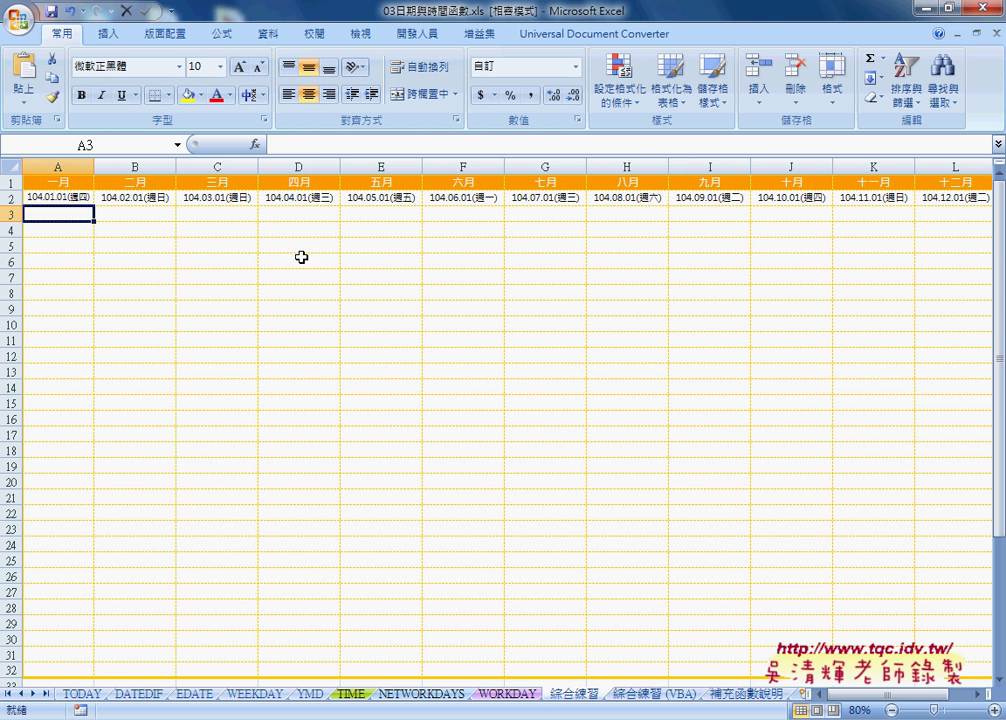
- Enter =A2+1 in A3 so it shows 104.01.02(週五)
{"action": "left_click", "coordinate": [293, 147]}
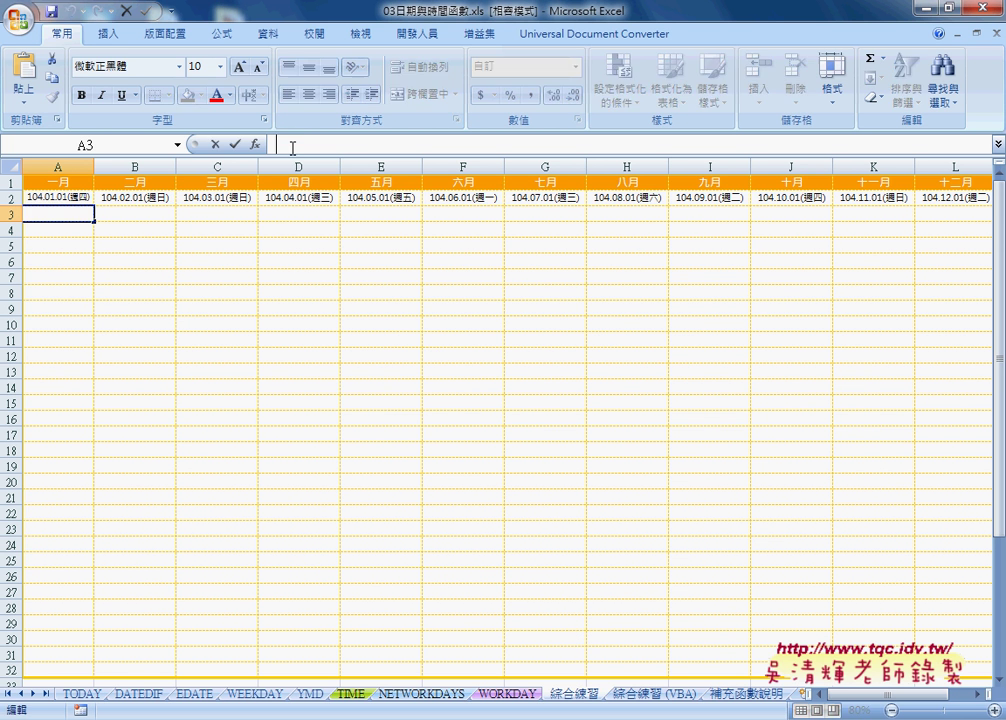
{"action": "type", "text": "ㄐ"}
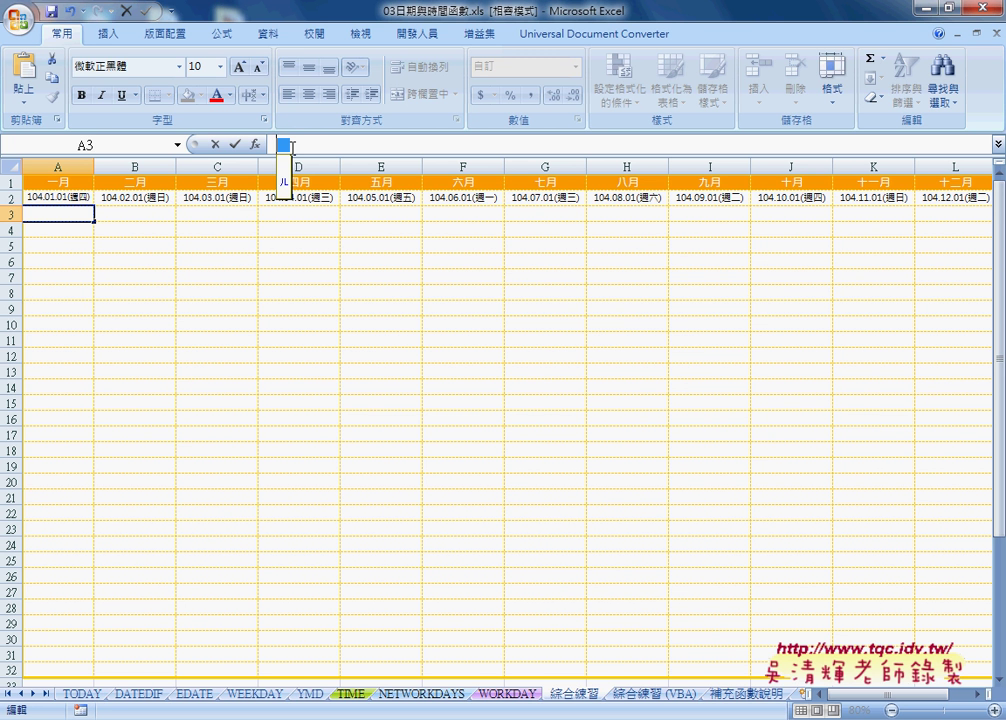
{"action": "key", "text": "BackSpace"}
{"action": "type", "text": "="}
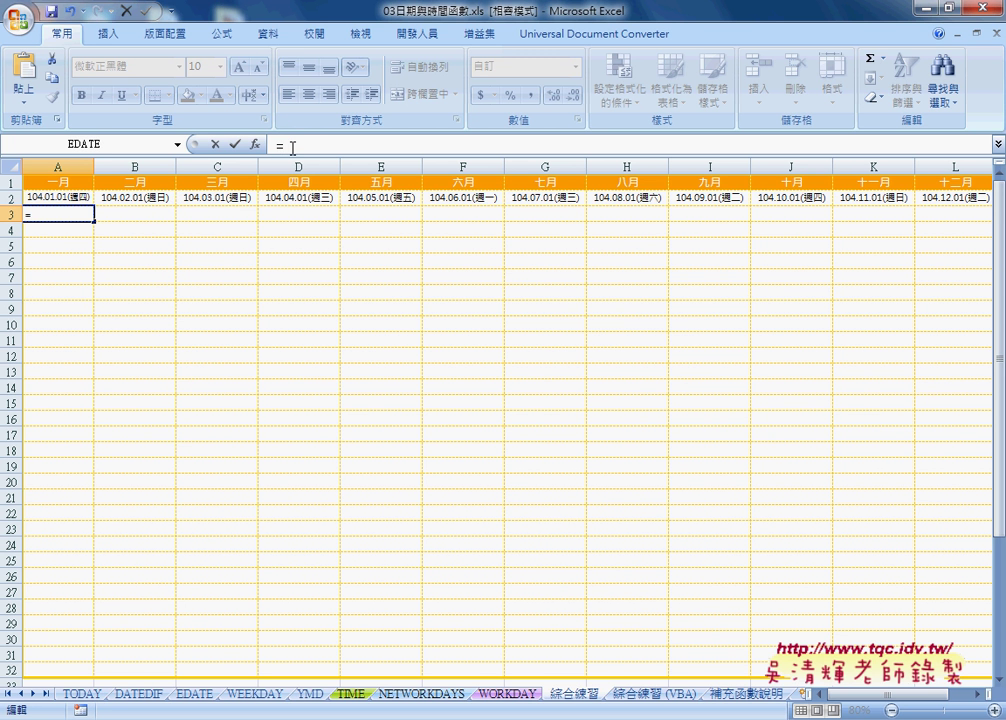
{"action": "left_click", "coordinate": [59, 198]}
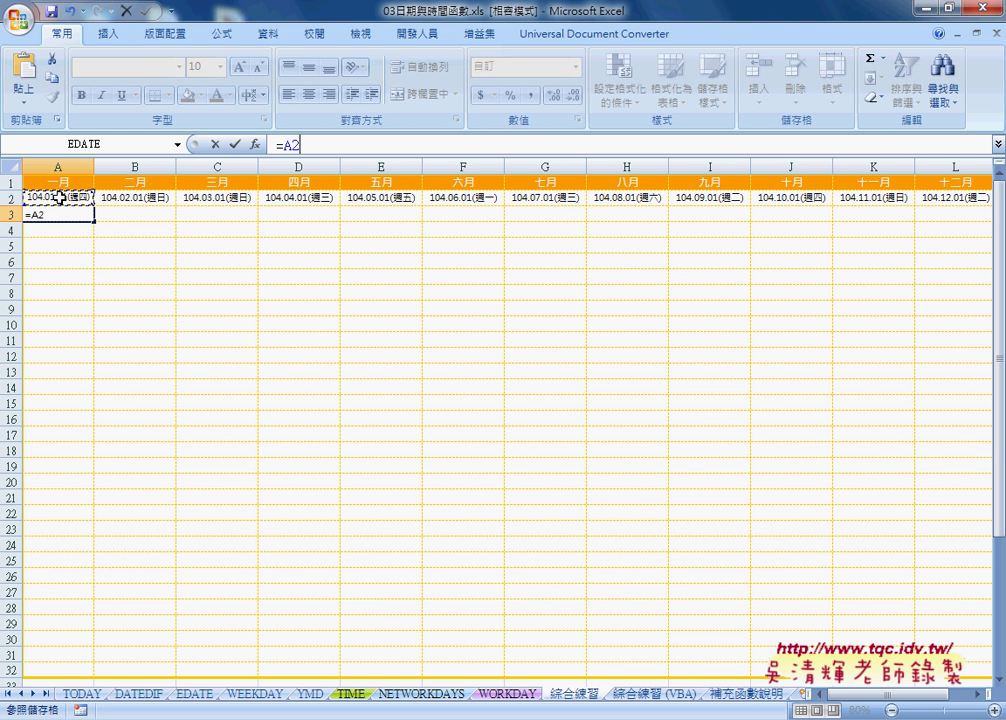
{"action": "type", "text": "+"}
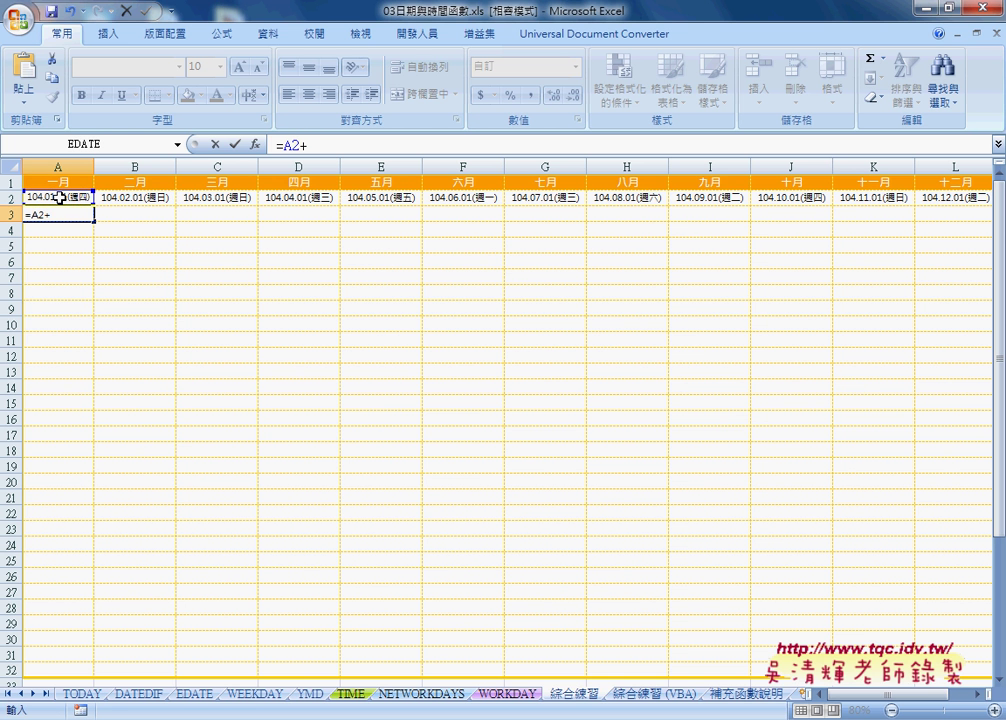
{"action": "type", "text": "1"}
{"action": "left_click", "coordinate": [236, 144]}
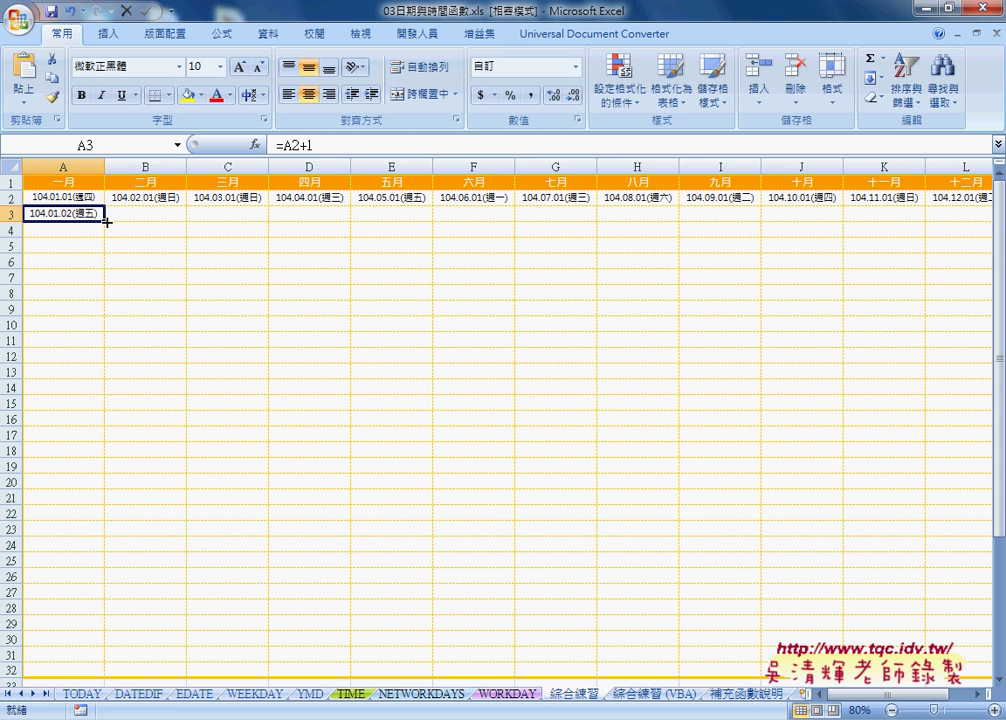
- Fill A3's =A2+1 formula down to row 32 and across into column B
{"action": "left_click_drag", "start_coordinate": [104, 220], "coordinate": [79, 677]}
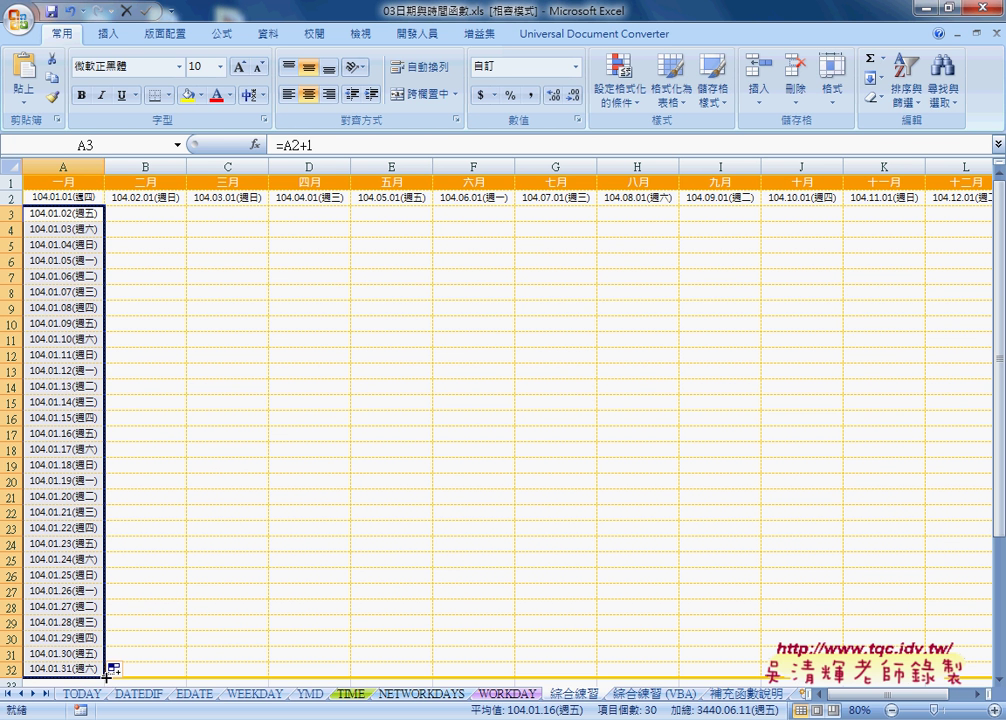
{"action": "left_click_drag", "start_coordinate": [104, 668], "coordinate": [180, 681]}
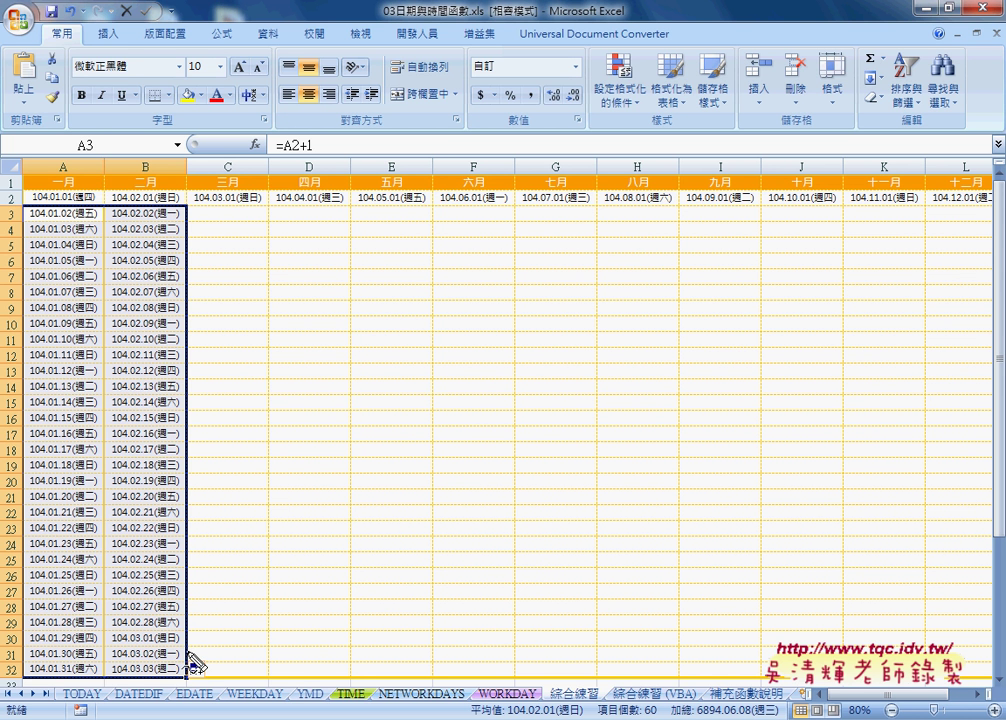
{"action": "left_click_drag", "start_coordinate": [178, 628], "coordinate": [180, 680]}
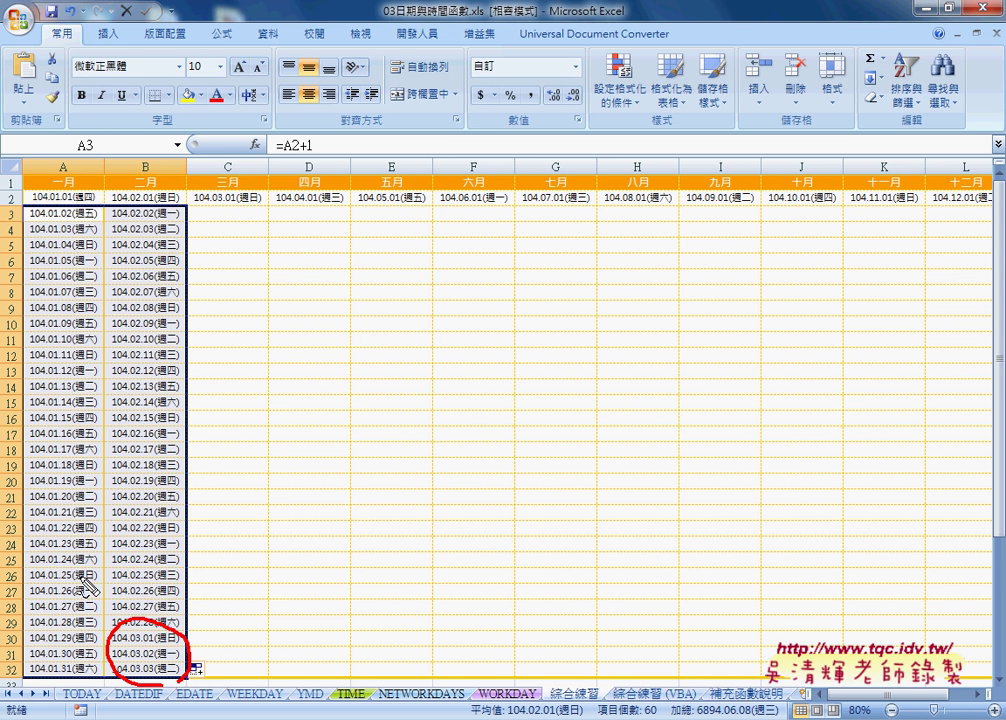
{"action": "left_click_drag", "start_coordinate": [42, 624], "coordinate": [143, 642]}
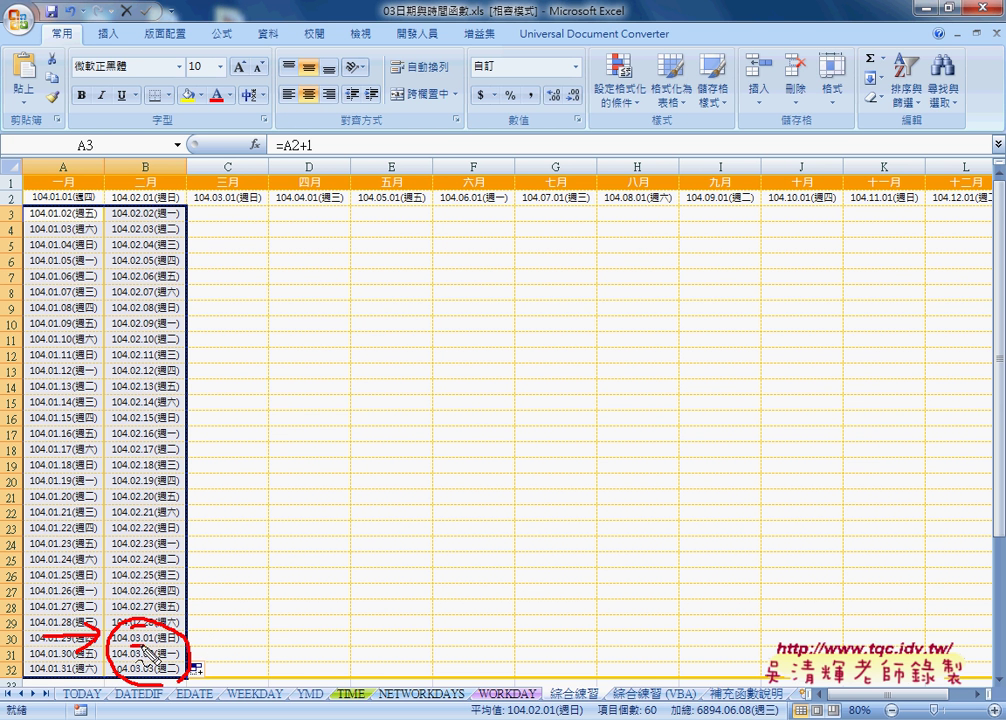
{"action": "left_click_drag", "start_coordinate": [128, 645], "coordinate": [140, 642]}
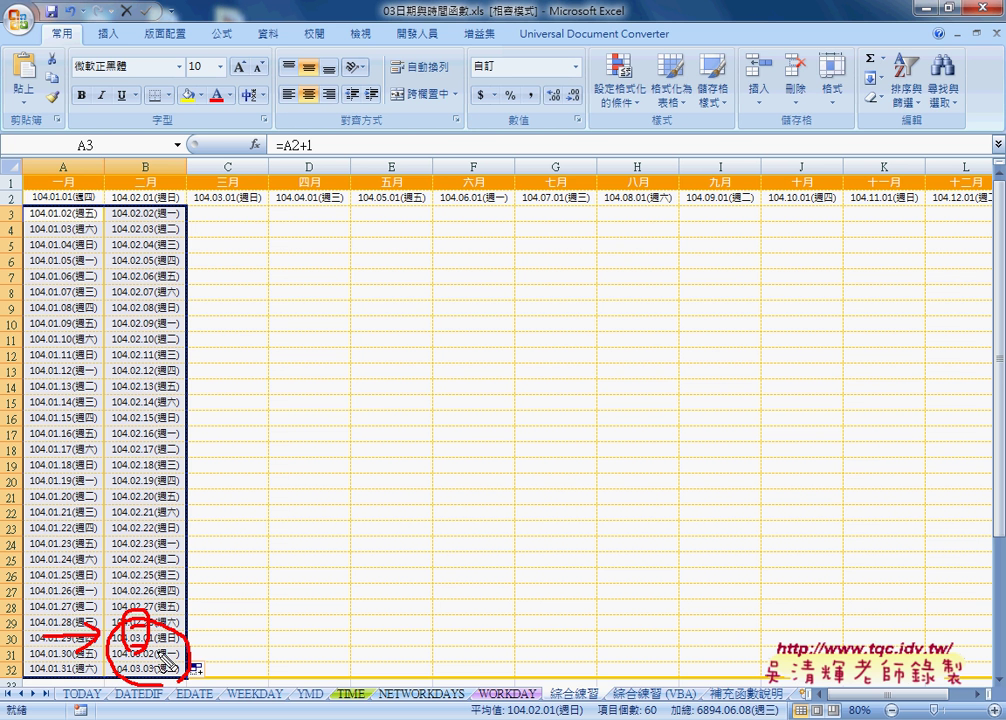
{"action": "mouse_move", "coordinate": [226, 591]}
{"action": "left_mouse_down"}
{"action": "mouse_move", "coordinate": [225, 605]}
{"action": "mouse_move", "coordinate": [240, 605]}
{"action": "mouse_move", "coordinate": [226, 575]}
{"action": "left_mouse_up"}
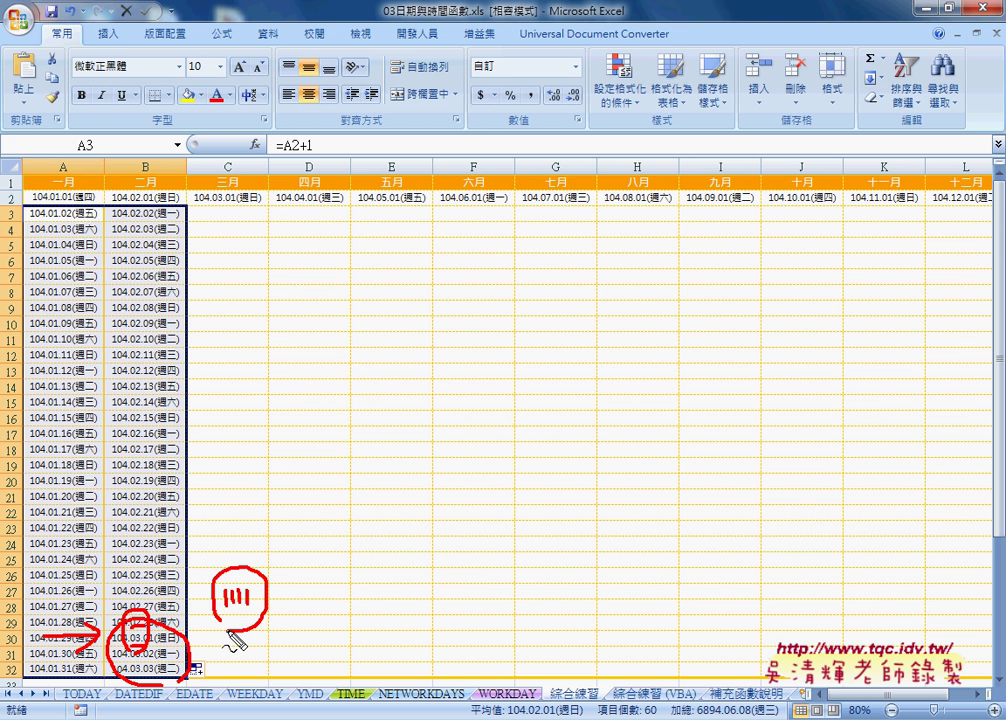
{"action": "key", "text": "Escape"}
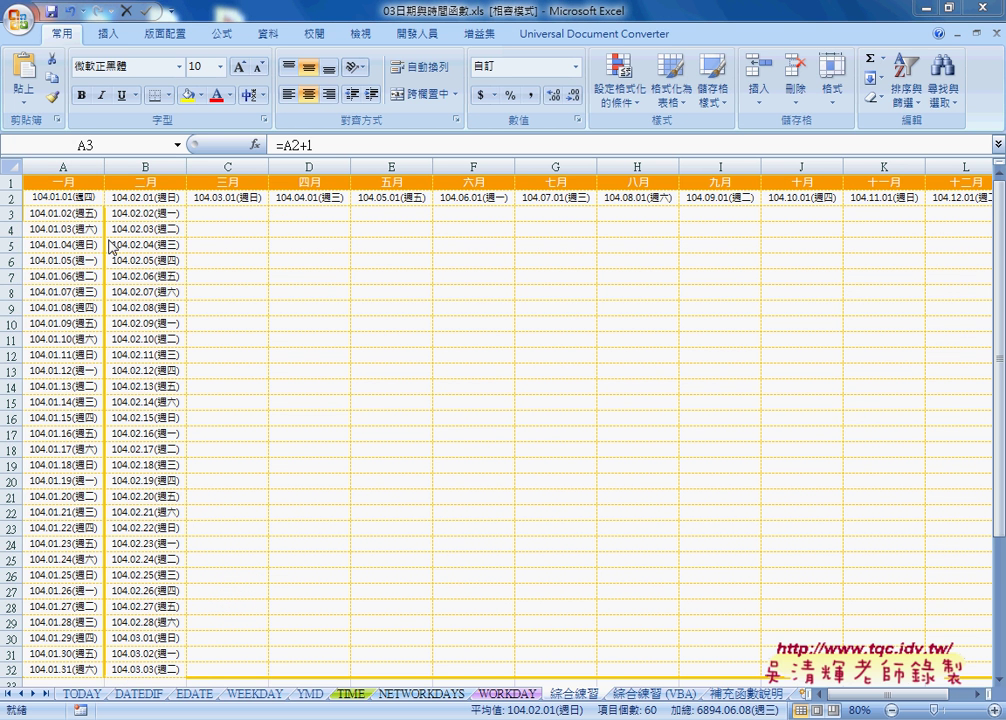
- Cut the A2+1 expression out of A3's formula
{"action": "left_click", "coordinate": [65, 213]}
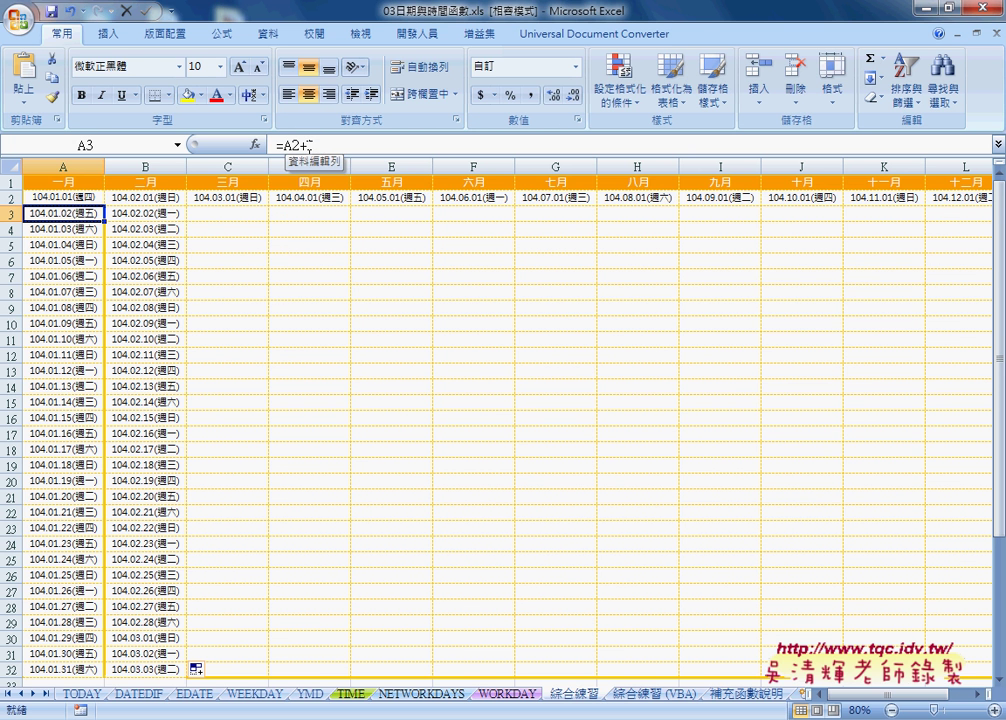
{"action": "left_click", "coordinate": [255, 145]}
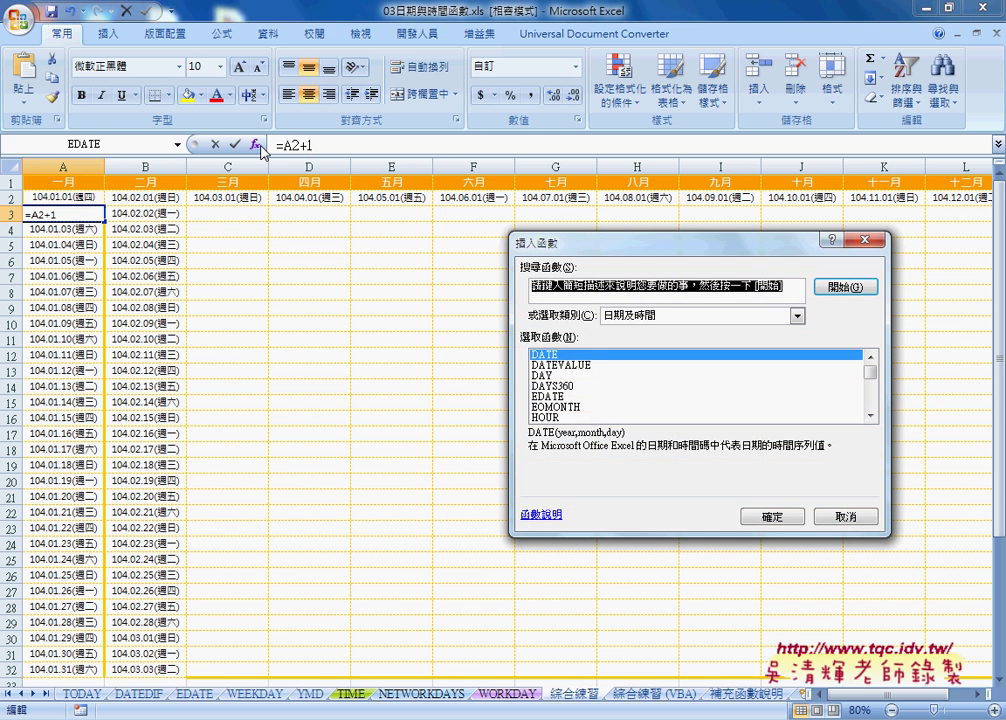
{"action": "left_click", "coordinate": [846, 516]}
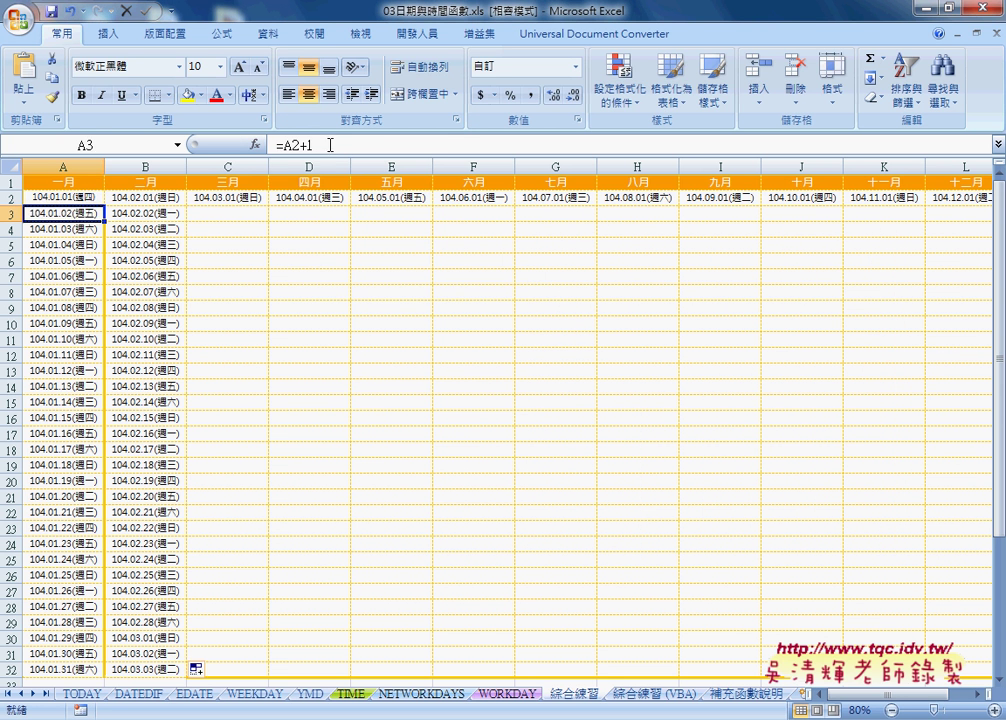
{"action": "left_click_drag", "start_coordinate": [330, 145], "coordinate": [284, 145]}
{"action": "right_click", "coordinate": [288, 146]}
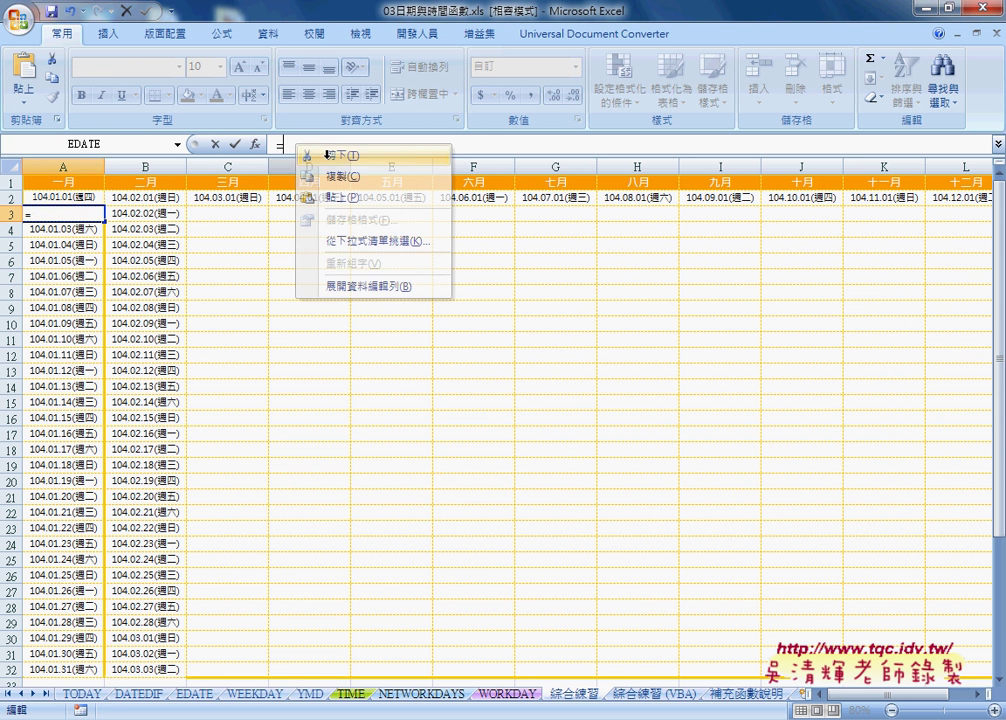
{"action": "left_click", "coordinate": [310, 153]}
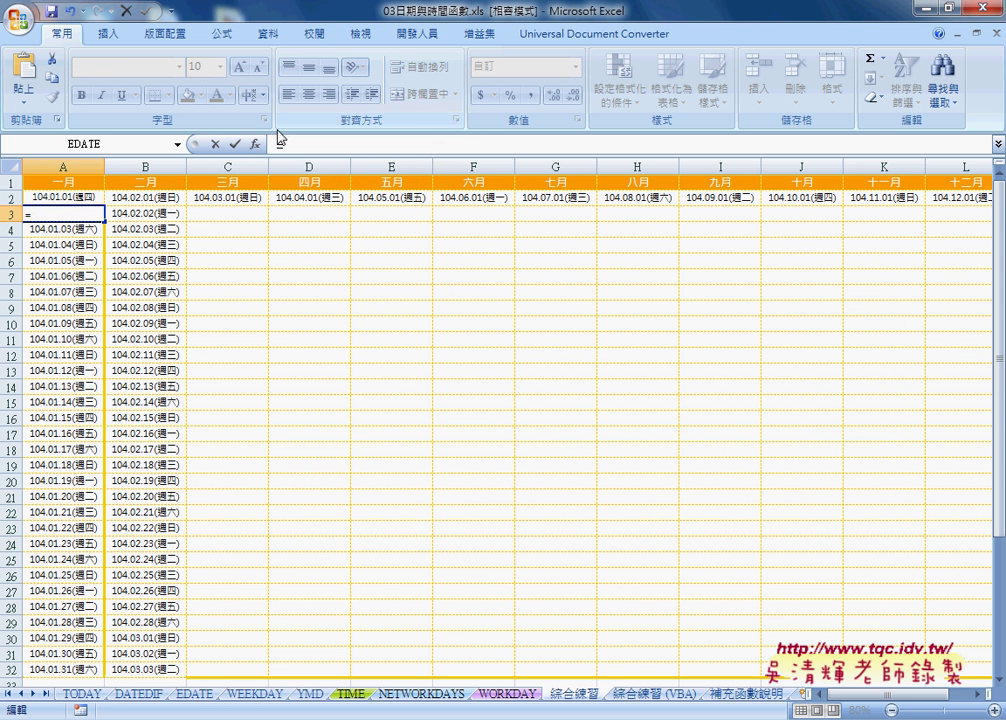
- Insert an IF function from the 邏輯 category into A3
{"action": "left_click", "coordinate": [257, 146]}
{"action": "left_click", "coordinate": [628, 316]}
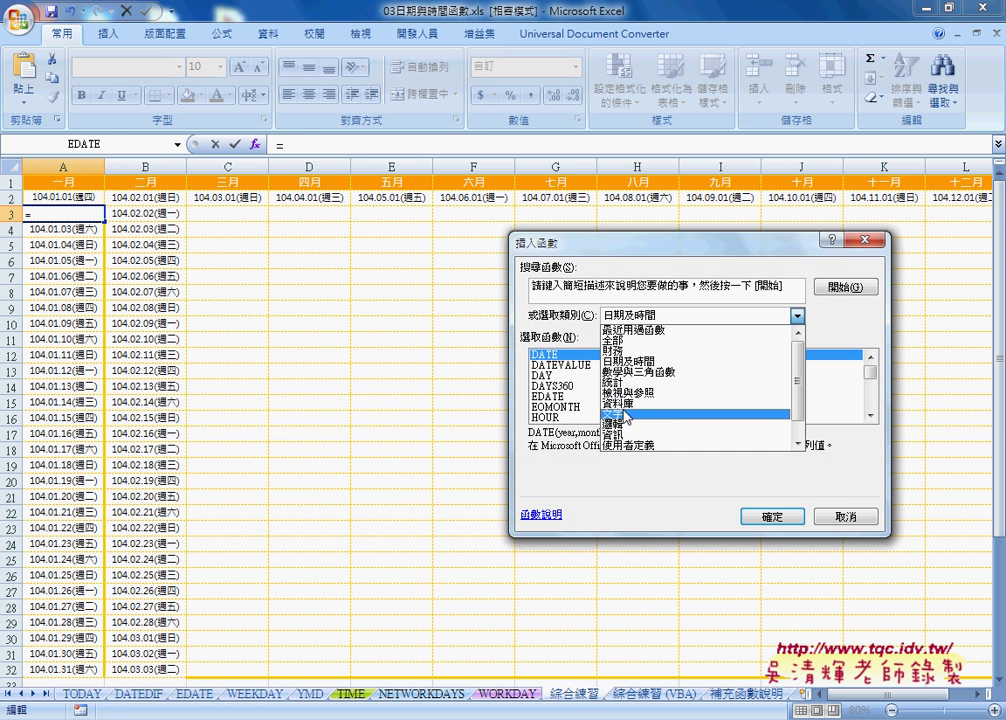
{"action": "left_click", "coordinate": [628, 428]}
{"action": "left_click", "coordinate": [572, 376]}
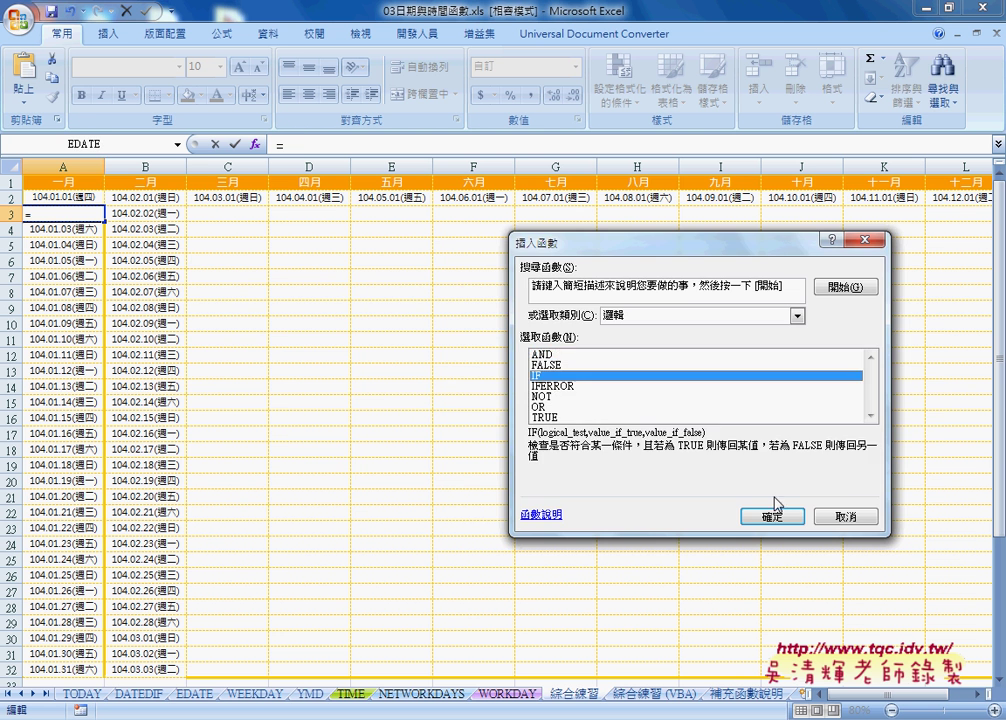
{"action": "left_click", "coordinate": [772, 517]}
{"action": "left_click_drag", "start_coordinate": [548, 280], "coordinate": [270, 260]}
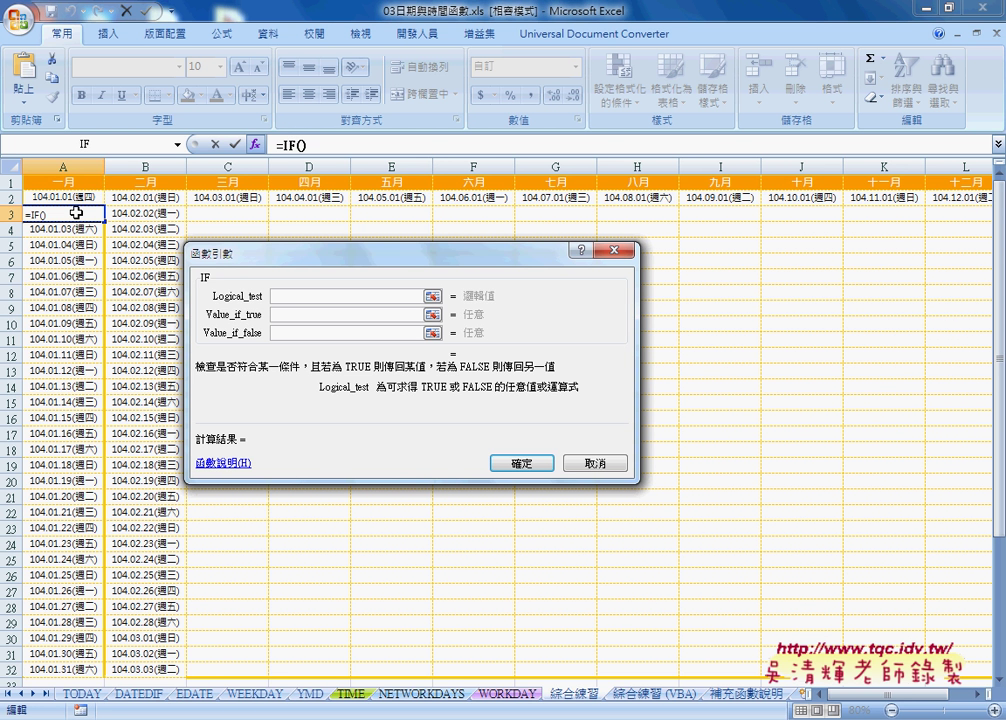
- Enter MONTH(A2)<>MONTH(A2+1) as the IF logical test
{"action": "type", "text": "m"}
{"action": "type", "text": "on"}
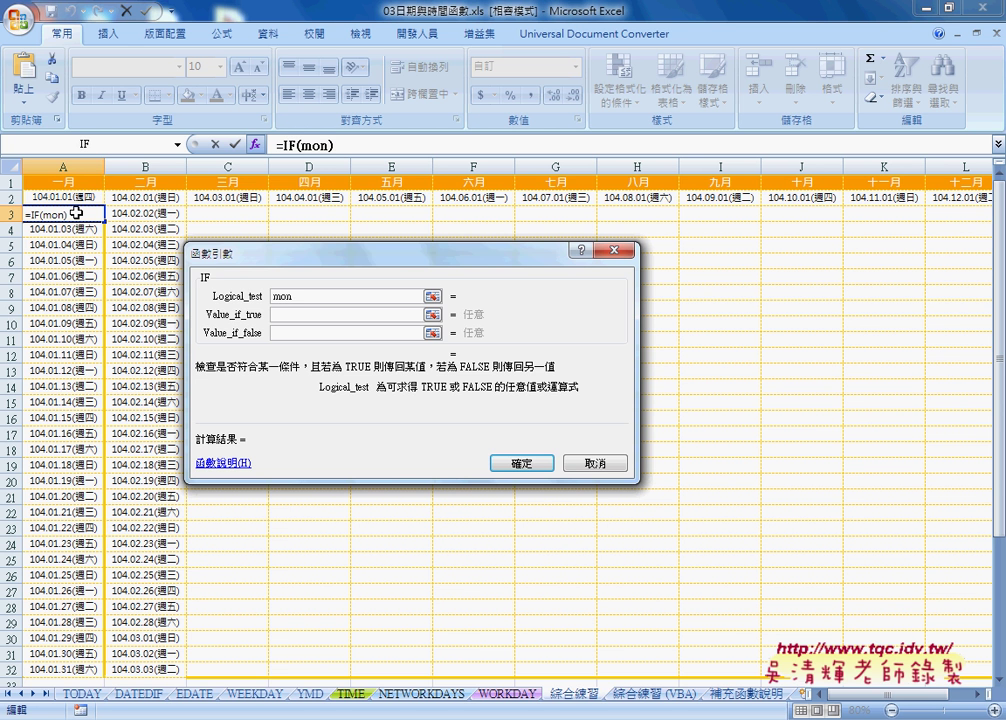
{"action": "type", "text": "th("}
{"action": "left_click", "coordinate": [76, 197]}
{"action": "type", "text": ")"}
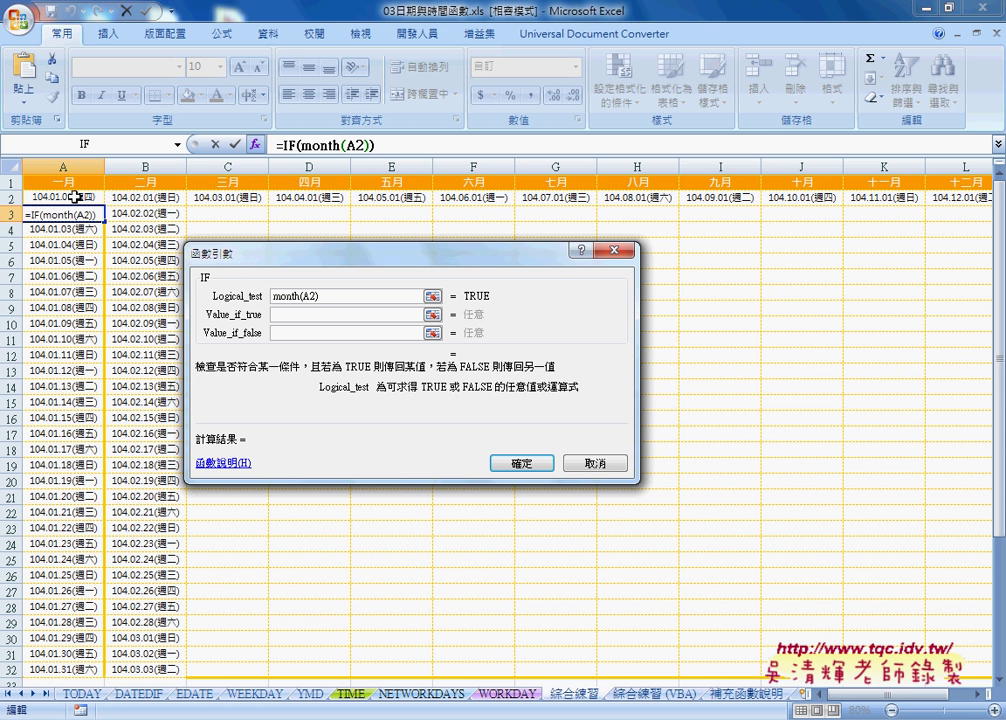
{"action": "type", "text": "<>"}
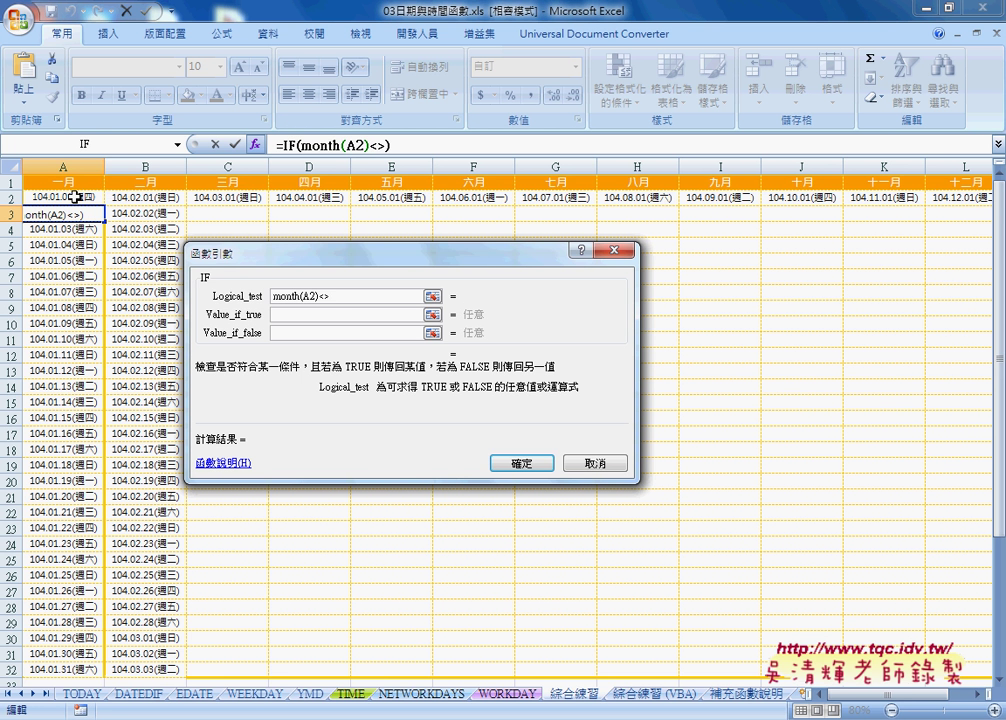
{"action": "type", "text": "mon"}
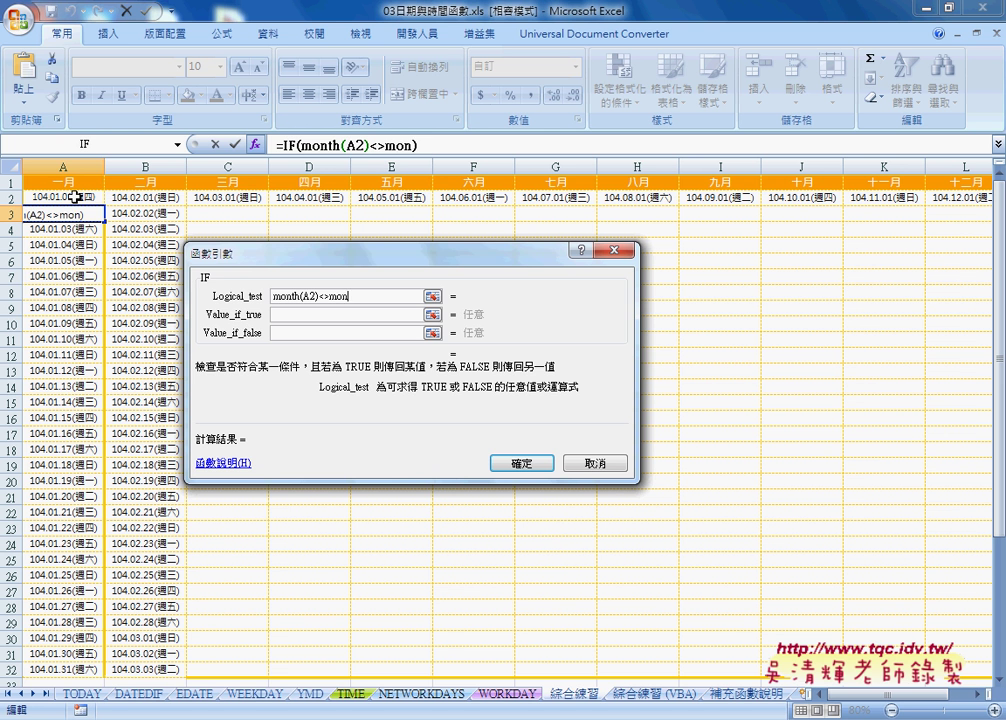
{"action": "type", "text": "th"}
{"action": "type", "text": "()A"}
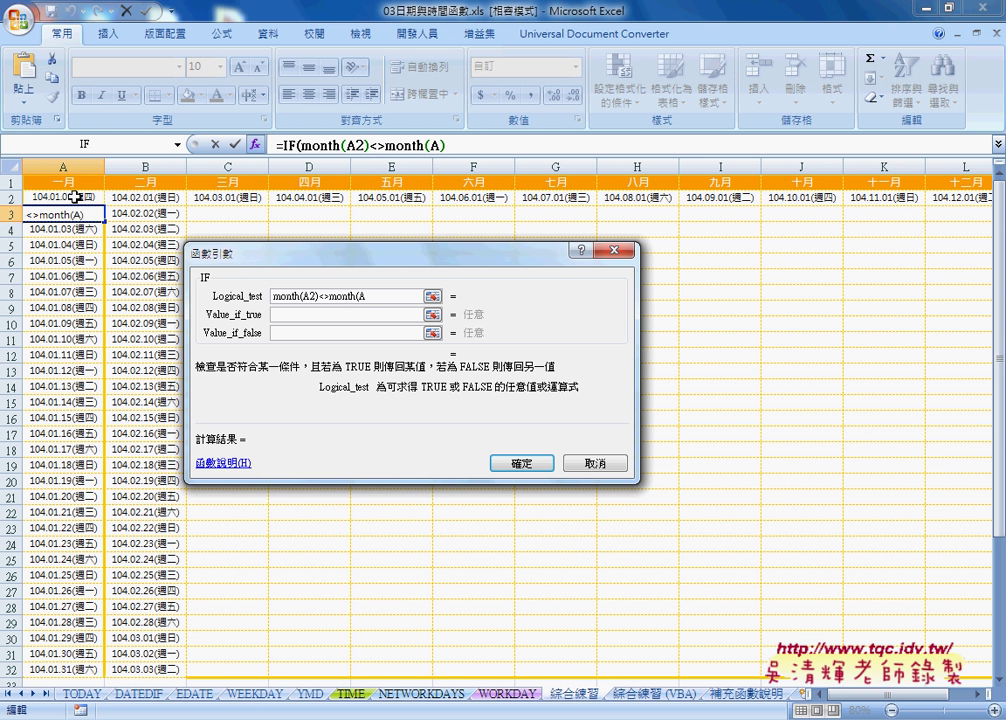
{"action": "type", "text": "2+1"}
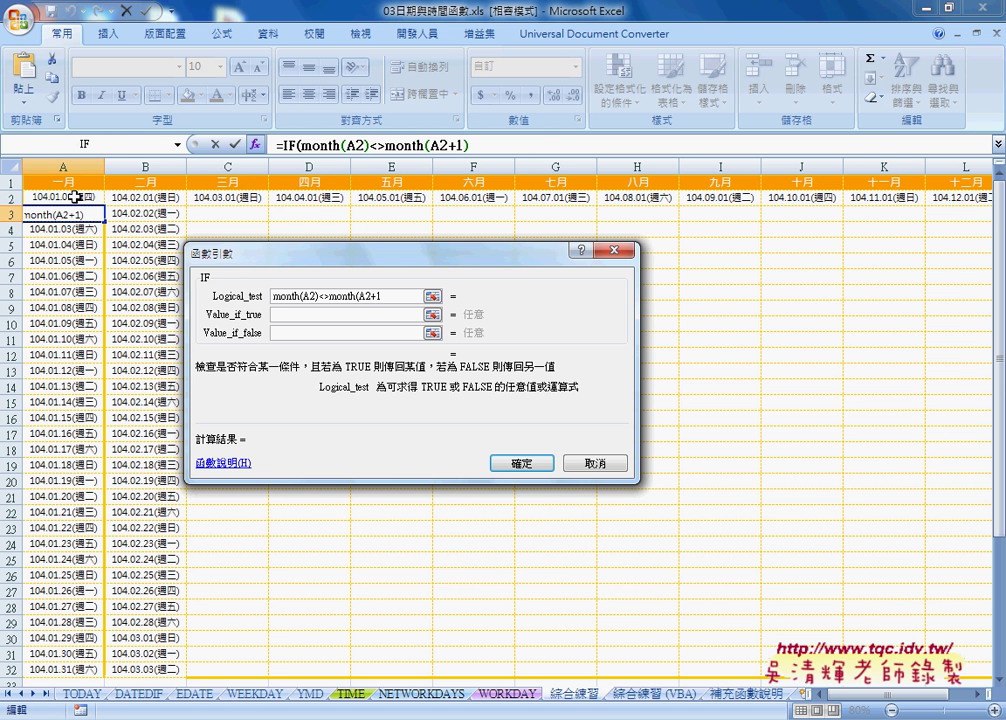
{"action": "type", "text": ")"}
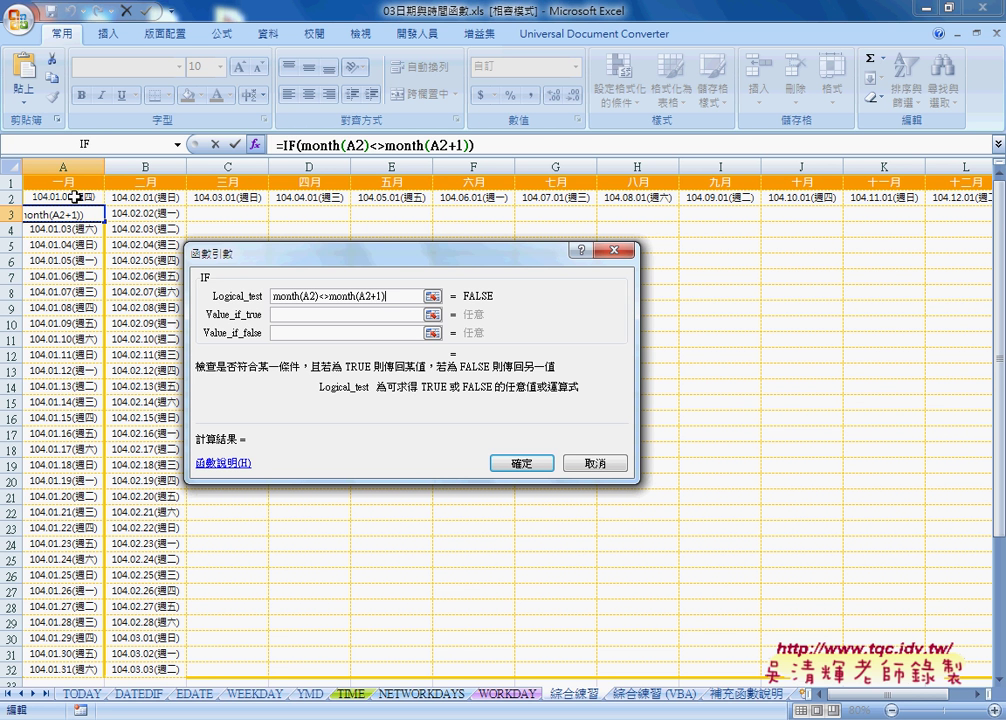
- Set the IF true value to "" and the false value to A2+1
{"action": "key", "text": "Tab"}
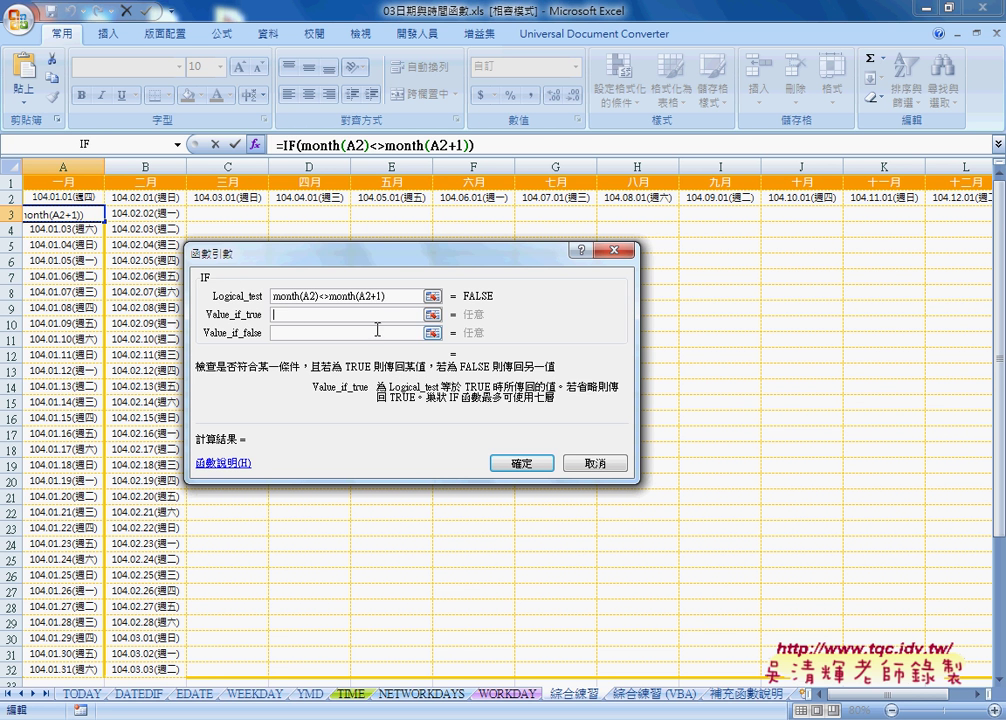
{"action": "type", "text": "\"\""}
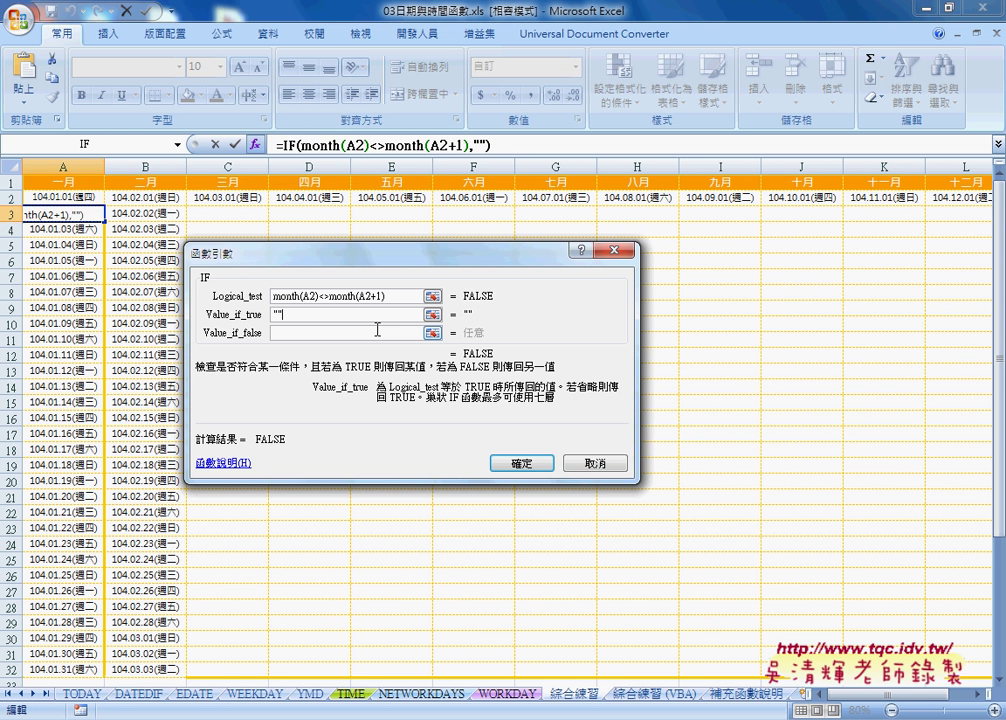
{"action": "left_click", "coordinate": [360, 335]}
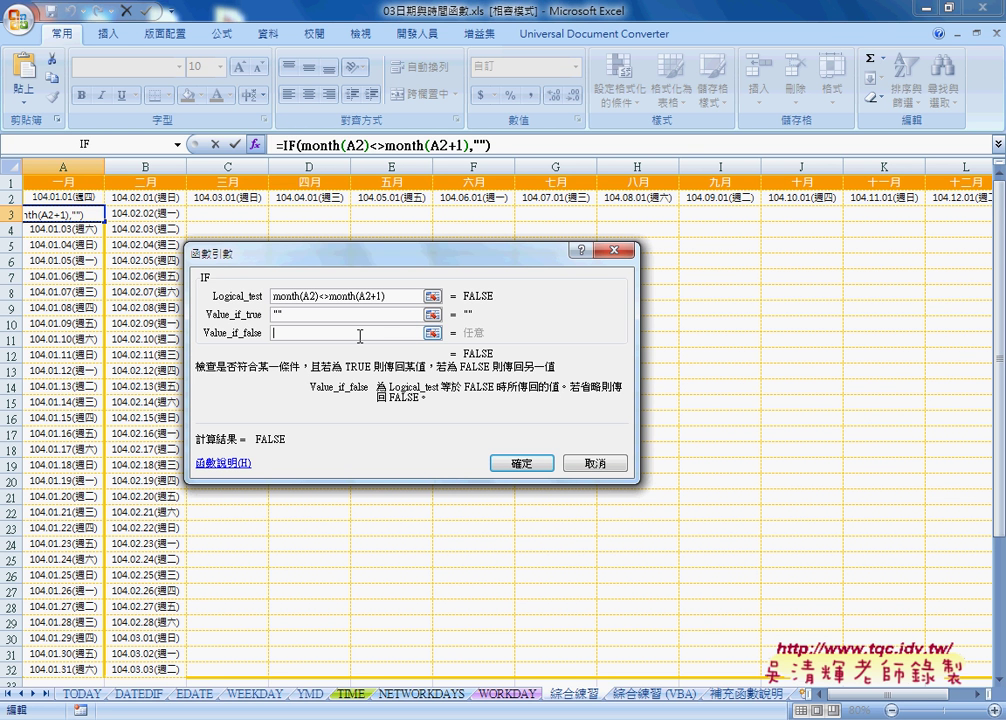
{"action": "type", "text": "A"}
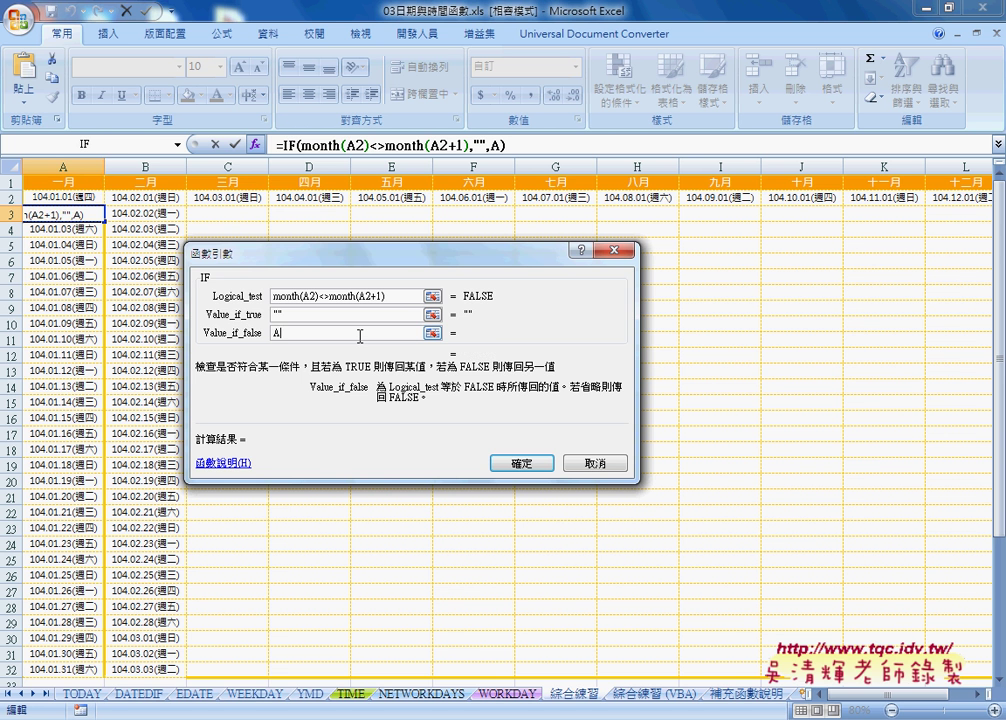
{"action": "type", "text": "2+1"}
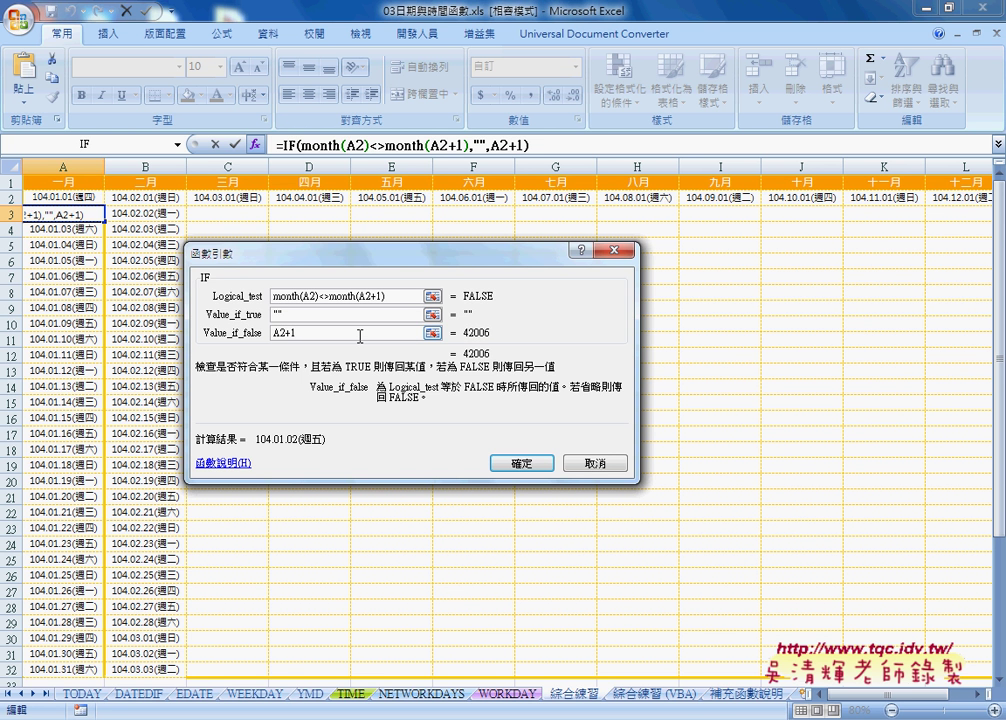
{"action": "left_click_drag", "start_coordinate": [360, 337], "coordinate": [272, 333]}
{"action": "left_click", "coordinate": [289, 316]}
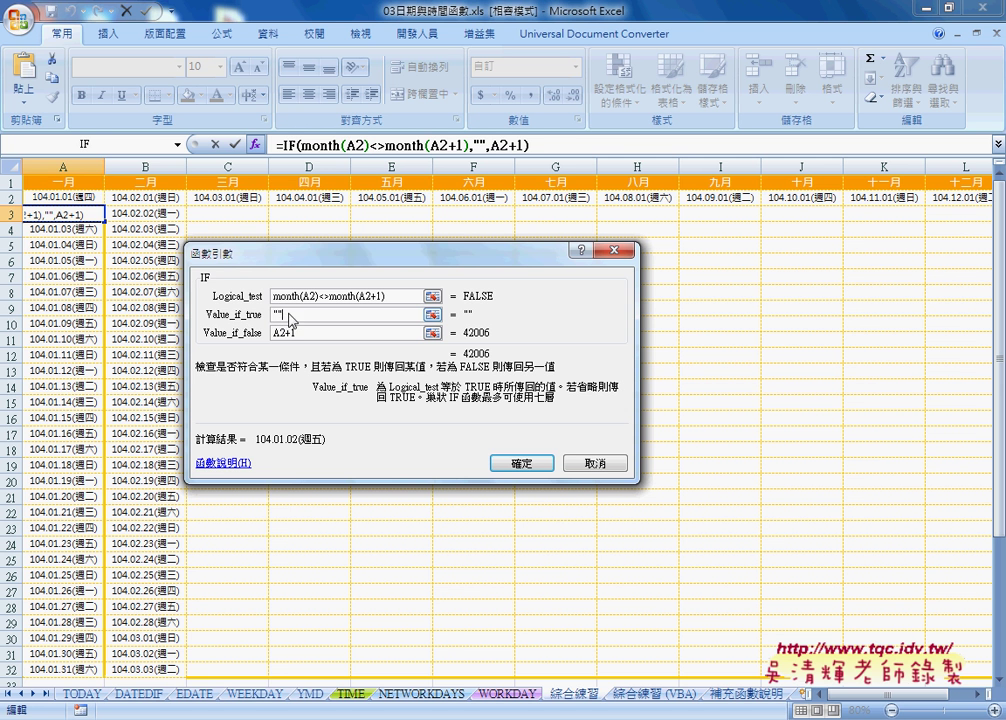
{"action": "double_click", "coordinate": [290, 318]}
- Confirm A3's IF formula and fill it through A3:B32, ending February at 104.02.28
{"action": "left_click", "coordinate": [522, 463]}
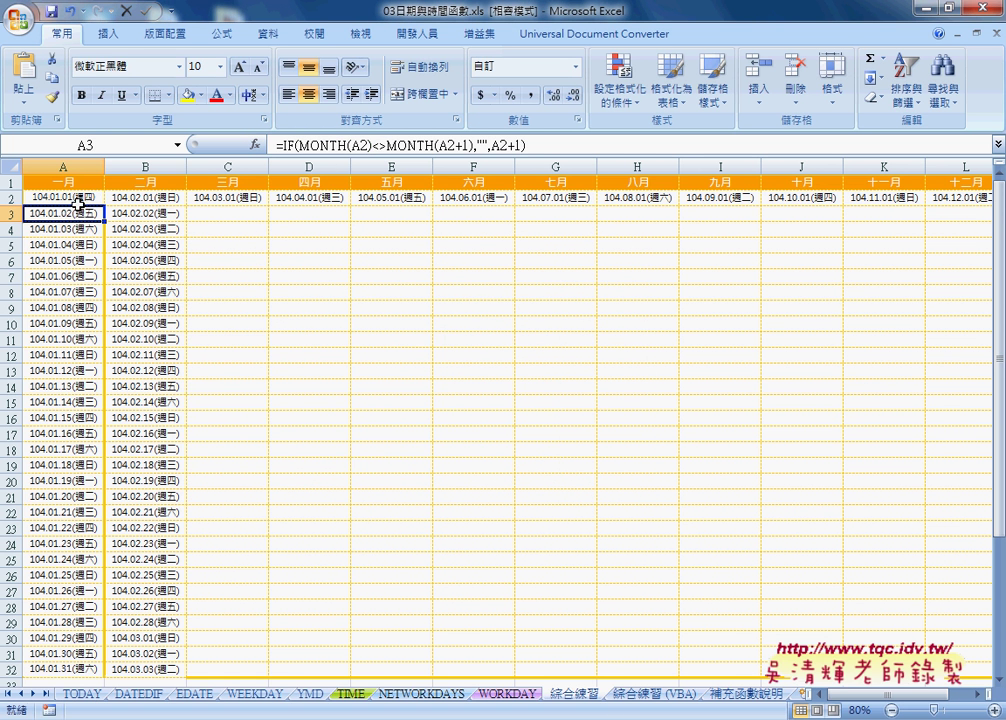
{"action": "left_click_drag", "start_coordinate": [106, 220], "coordinate": [90, 668]}
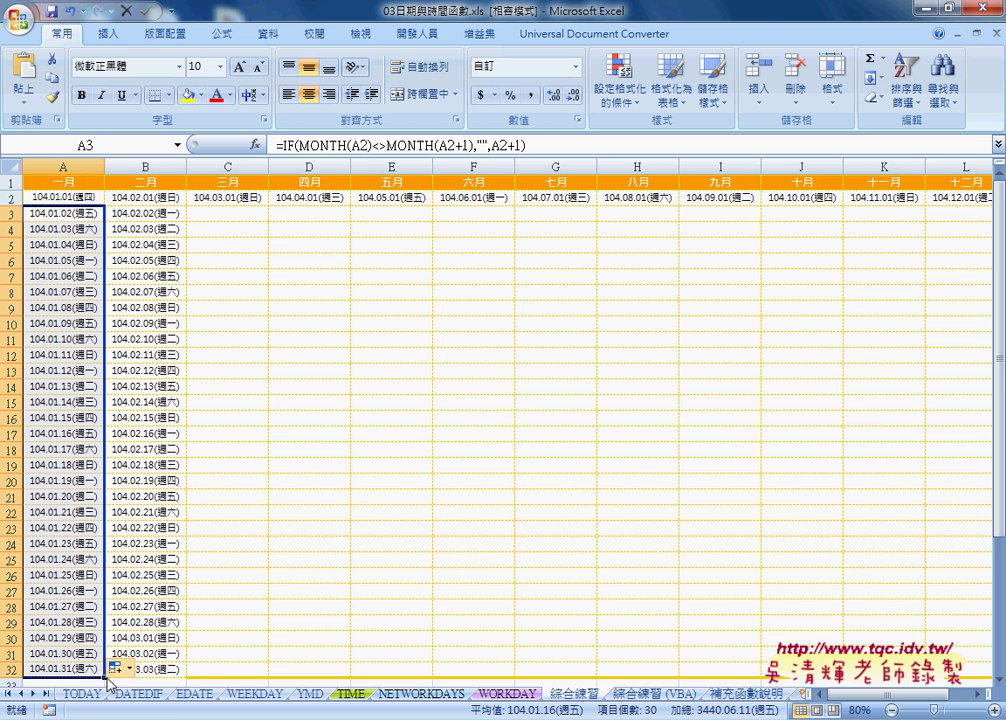
{"action": "left_click_drag", "start_coordinate": [105, 676], "coordinate": [172, 681]}
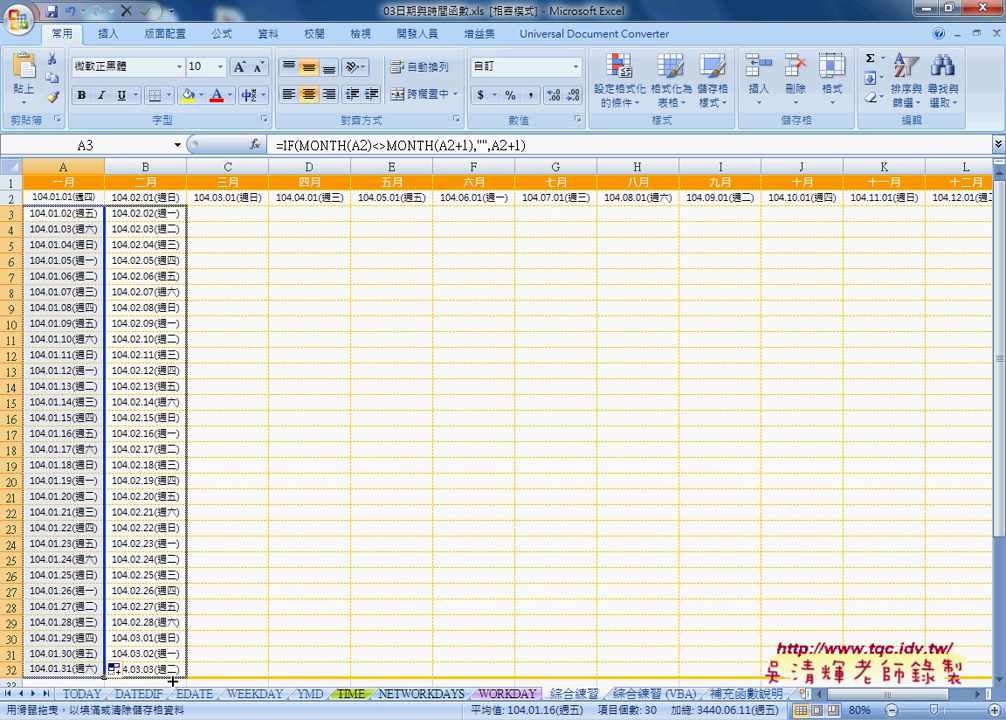
{"action": "left_click_drag", "start_coordinate": [172, 681], "coordinate": [172, 680]}
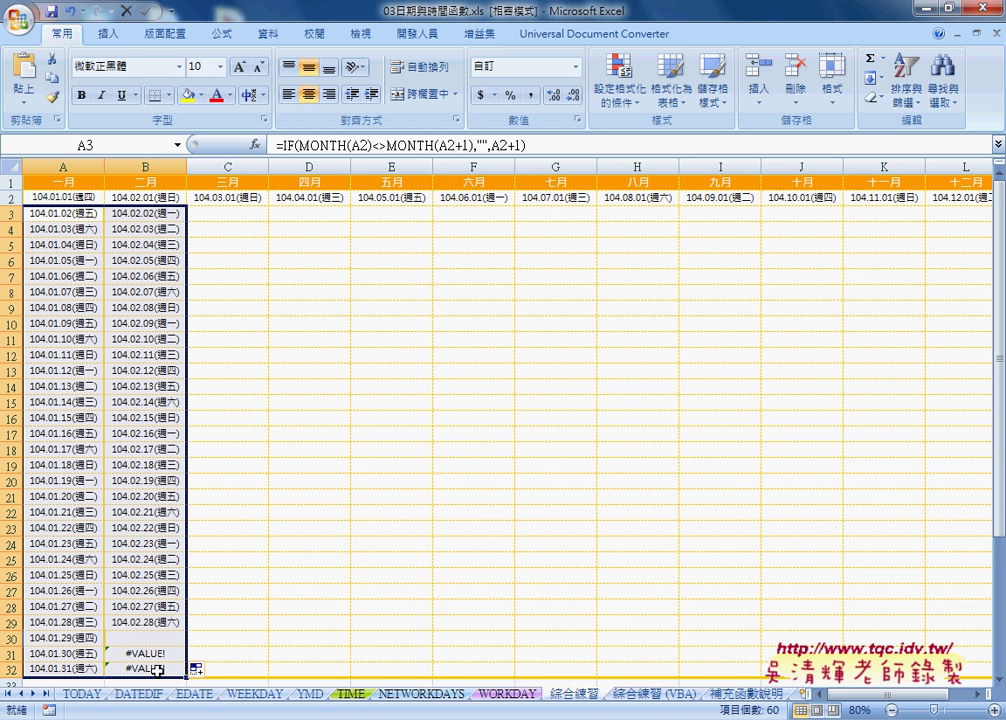
{"action": "scroll", "coordinate": [157, 670], "scroll_direction": "down", "scroll_amount": 1}
{"action": "scroll", "coordinate": [157, 665], "scroll_direction": "down", "scroll_amount": 1}
{"action": "scroll", "coordinate": [160, 658], "scroll_direction": "down", "scroll_amount": 2}
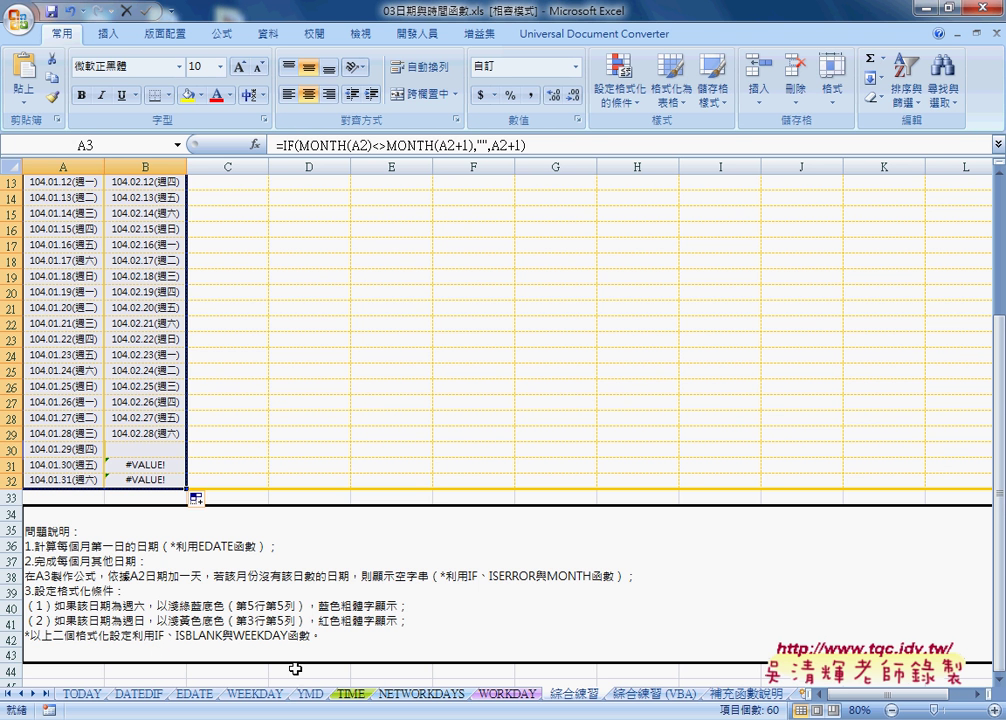
{"action": "left_click", "coordinate": [740, 693]}
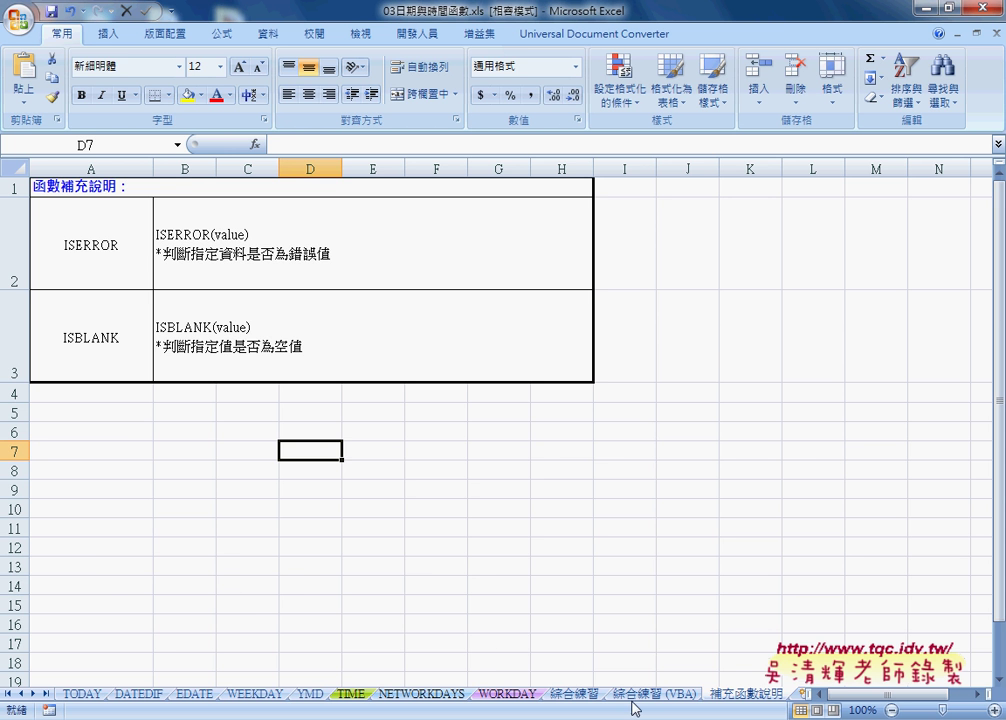
{"action": "left_click", "coordinate": [576, 693]}
{"action": "left_click", "coordinate": [735, 694]}
{"action": "left_click", "coordinate": [578, 694]}
{"action": "scroll", "coordinate": [281, 379], "scroll_direction": "up", "scroll_amount": 3}
{"action": "scroll", "coordinate": [281, 379], "scroll_direction": "up", "scroll_amount": 1}
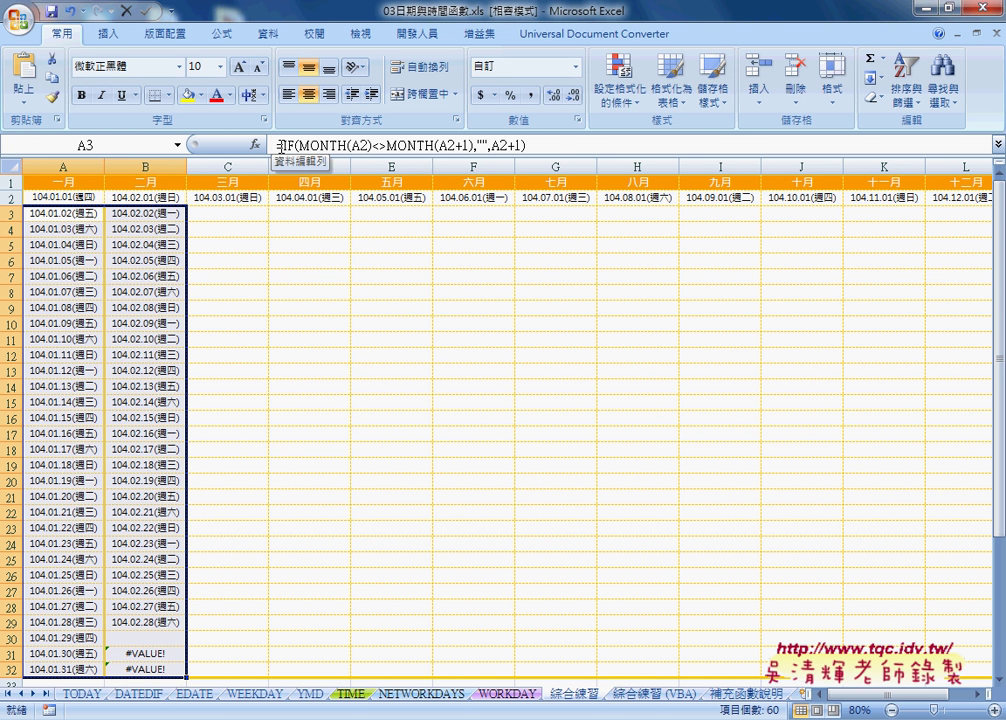
- Cut A3's whole IF formula to the clipboard
{"action": "mouse_move", "coordinate": [279, 145]}
{"action": "left_mouse_down"}
{"action": "mouse_move", "coordinate": [552, 146]}
{"action": "mouse_move", "coordinate": [282, 145]}
{"action": "left_mouse_up"}
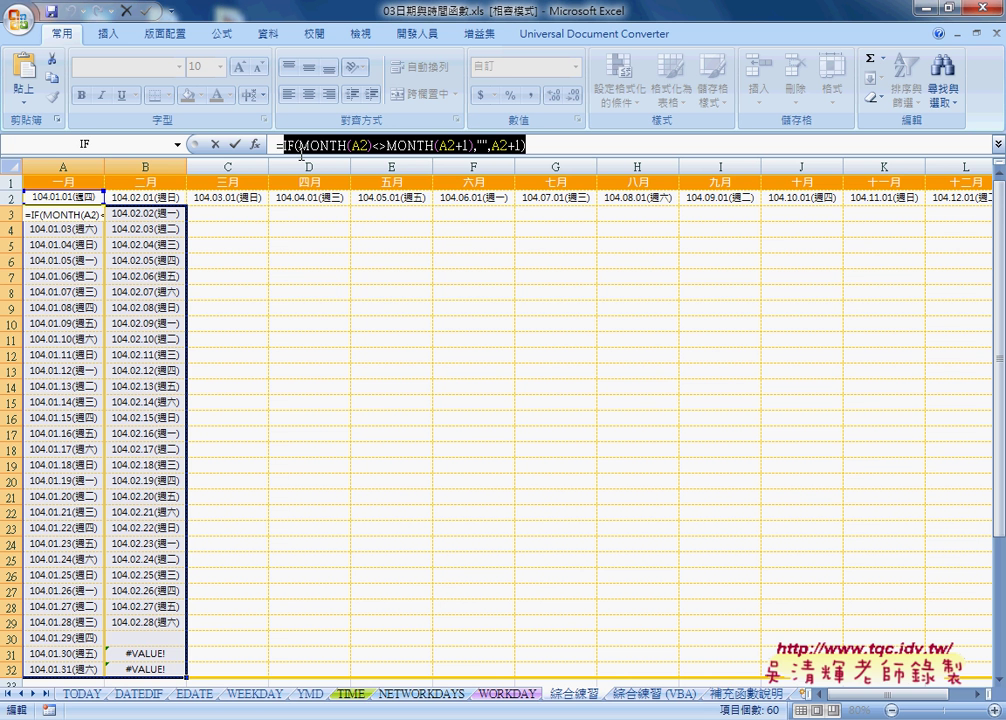
{"action": "right_click", "coordinate": [334, 147]}
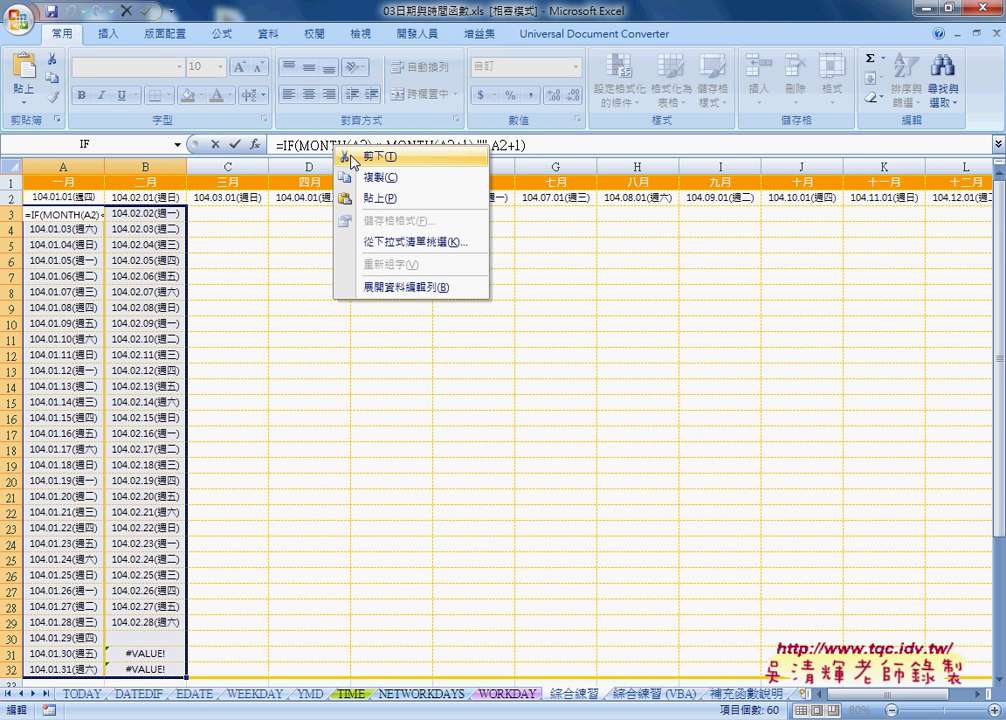
{"action": "left_click", "coordinate": [353, 161]}
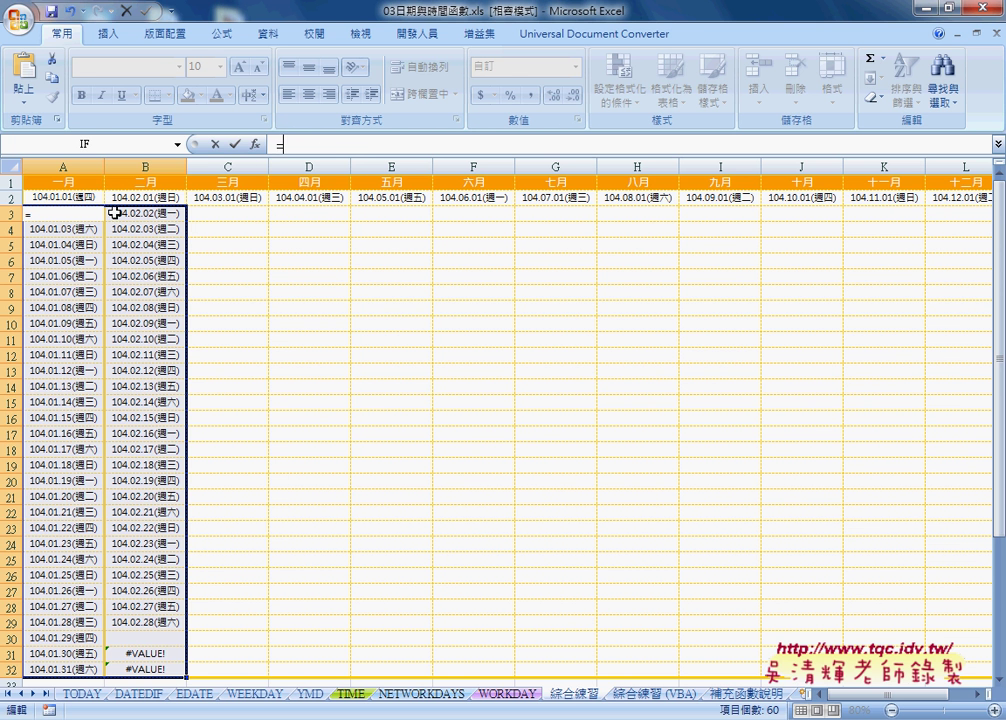
{"action": "left_click", "coordinate": [215, 146]}
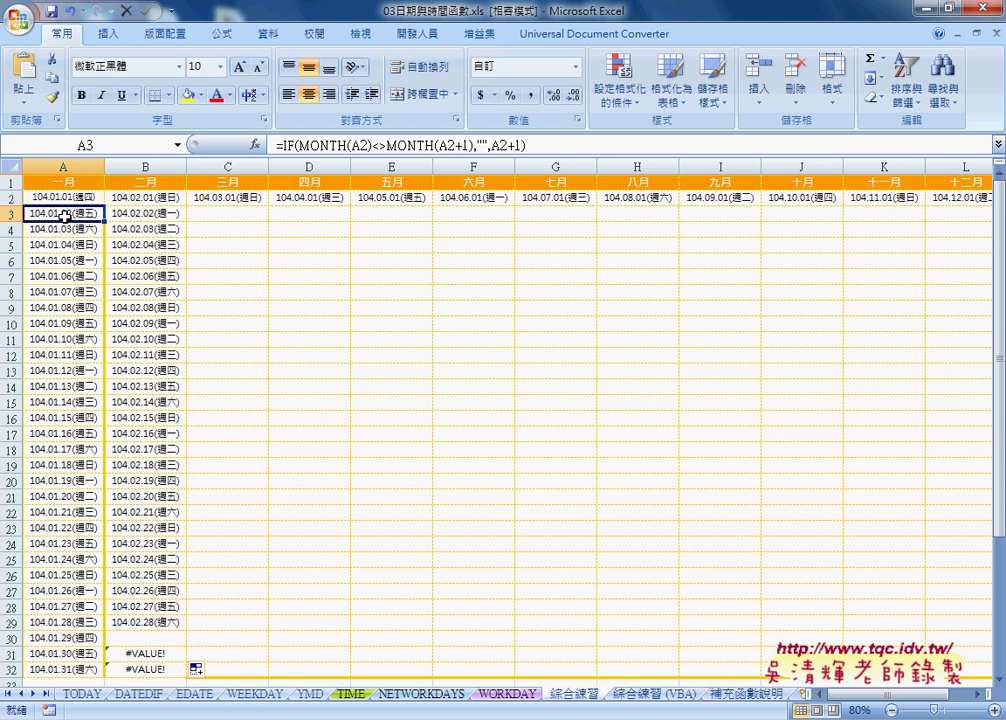
{"action": "left_click", "coordinate": [535, 146]}
{"action": "left_click_drag", "start_coordinate": [535, 146], "coordinate": [278, 146]}
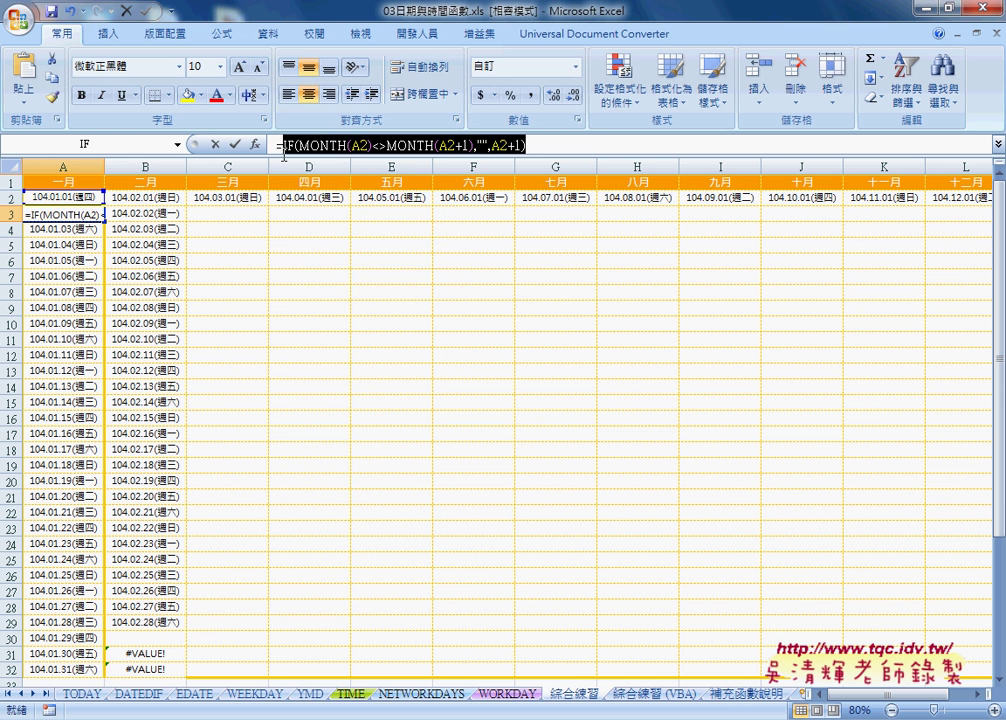
{"action": "right_click", "coordinate": [303, 146]}
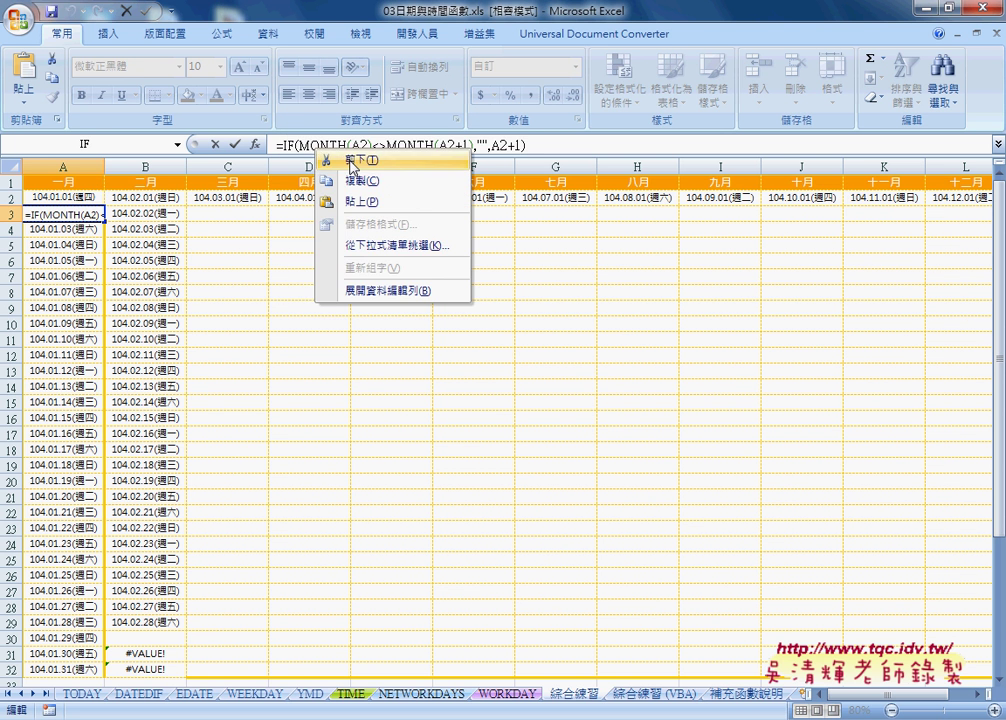
{"action": "left_click", "coordinate": [335, 160]}
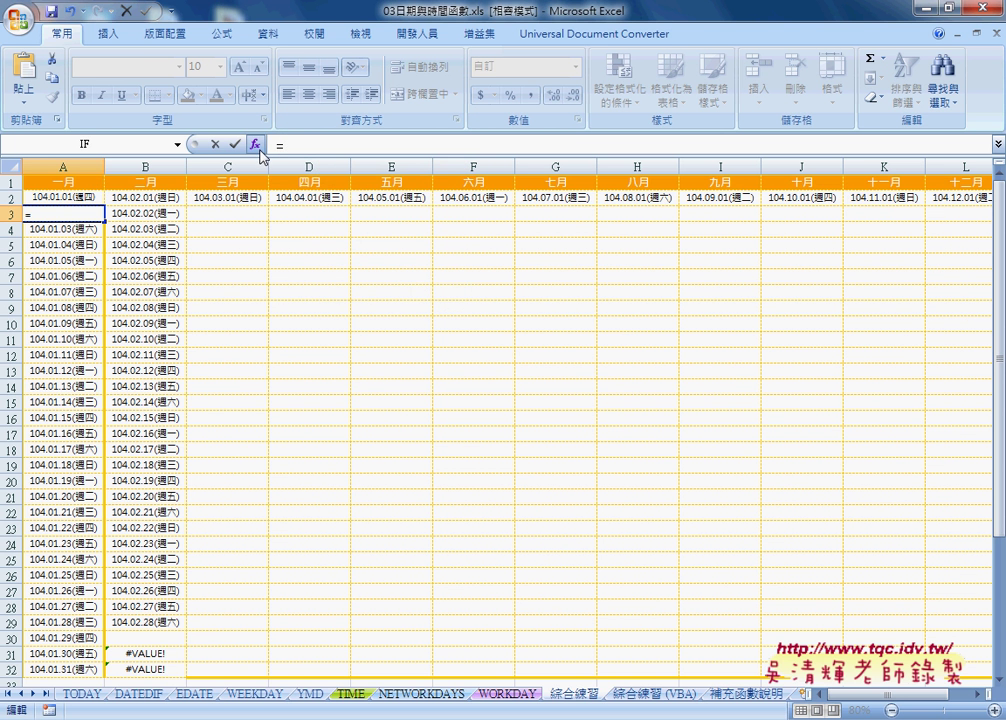
- Start a fresh, empty IF function in A3
{"action": "left_click", "coordinate": [256, 145]}
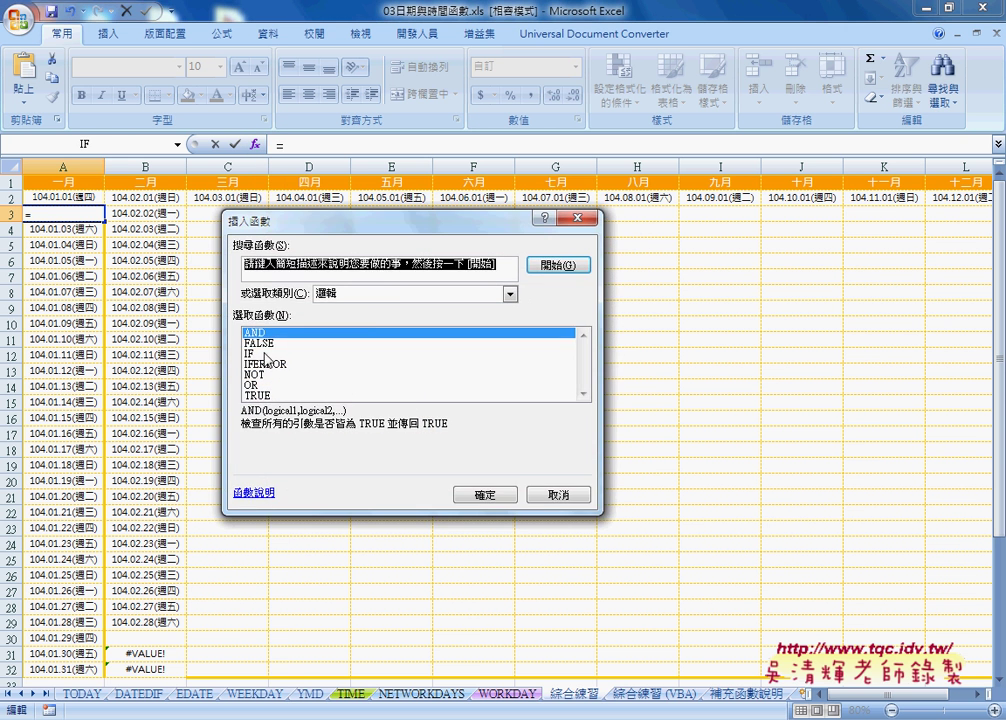
{"action": "left_click", "coordinate": [264, 354]}
{"action": "left_click", "coordinate": [486, 496]}
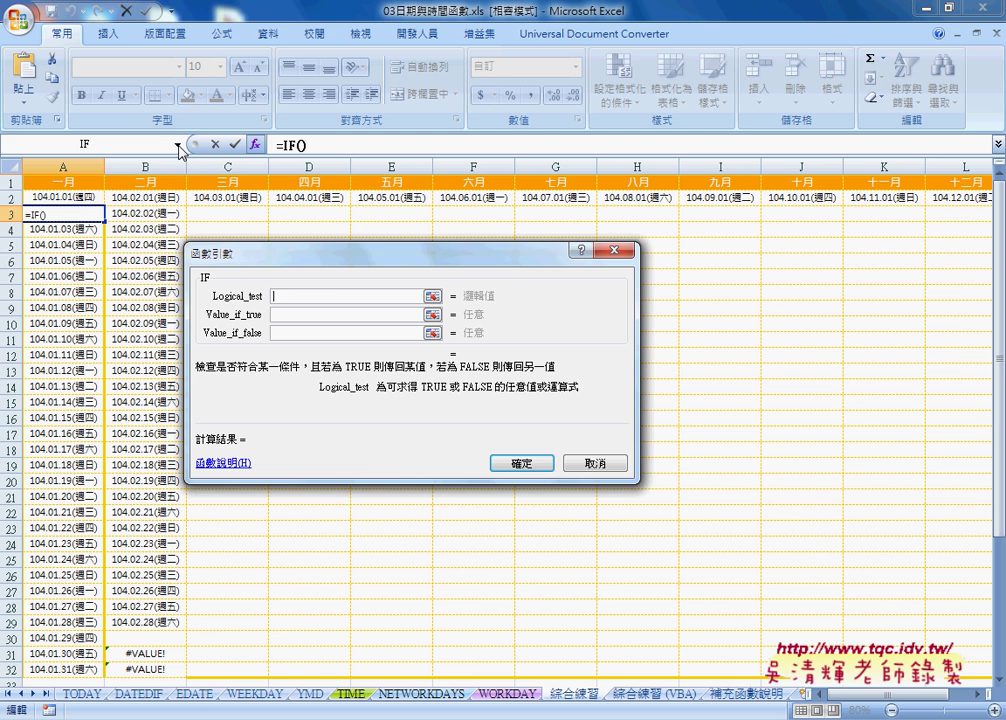
- Insert ISERROR, found under the 全部 category, as the first argument of A3's IF formula
{"action": "left_click", "coordinate": [179, 147]}
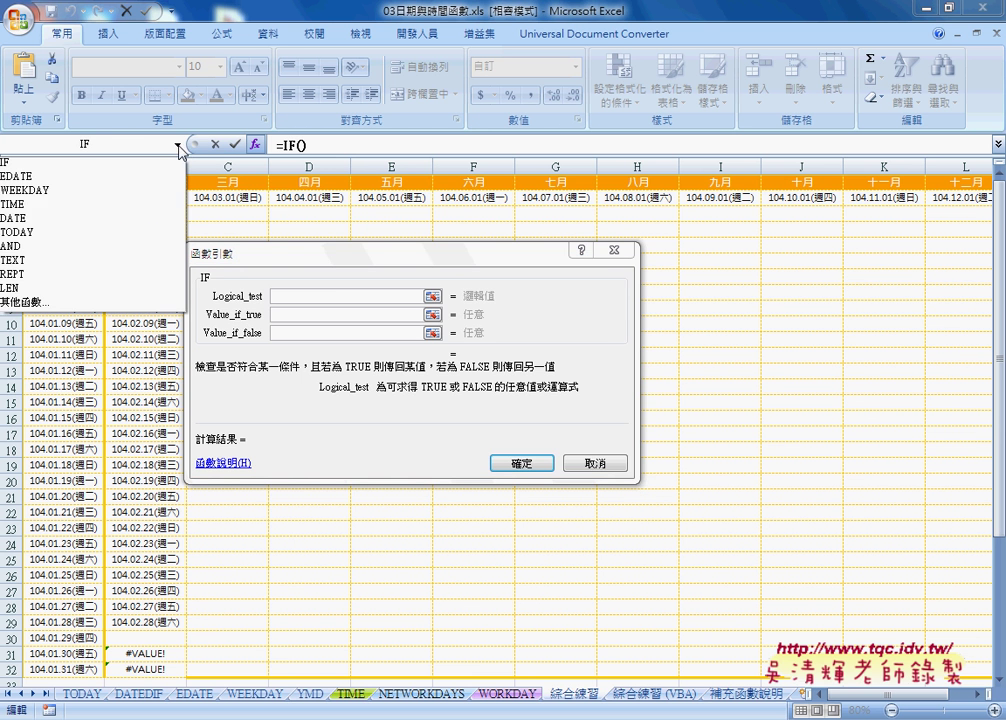
{"action": "left_click", "coordinate": [122, 305]}
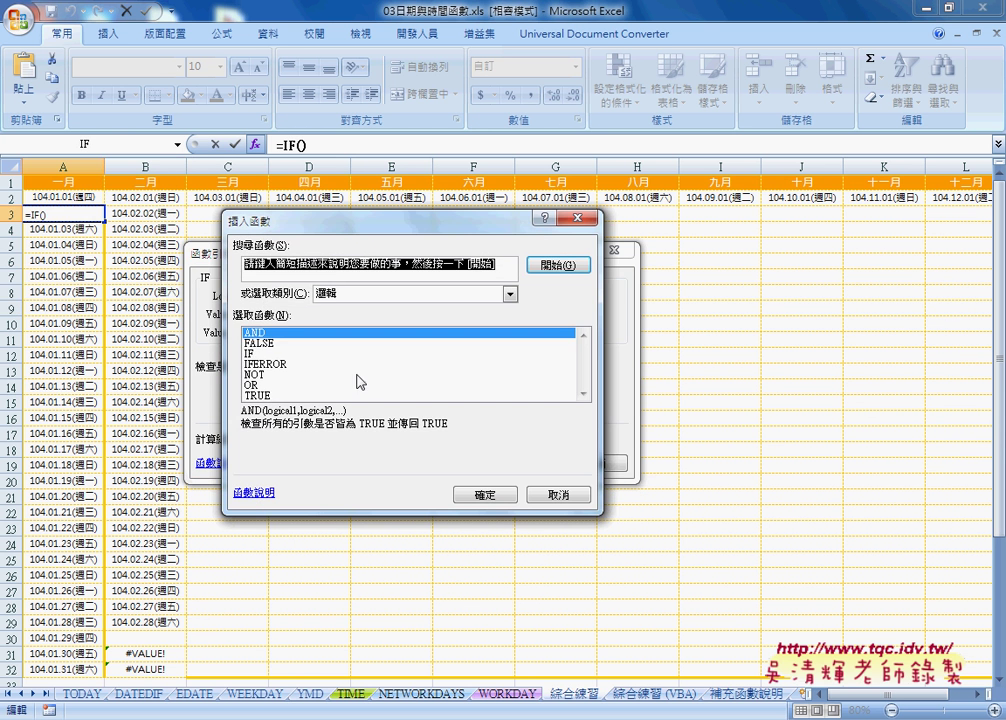
{"action": "left_click", "coordinate": [510, 293]}
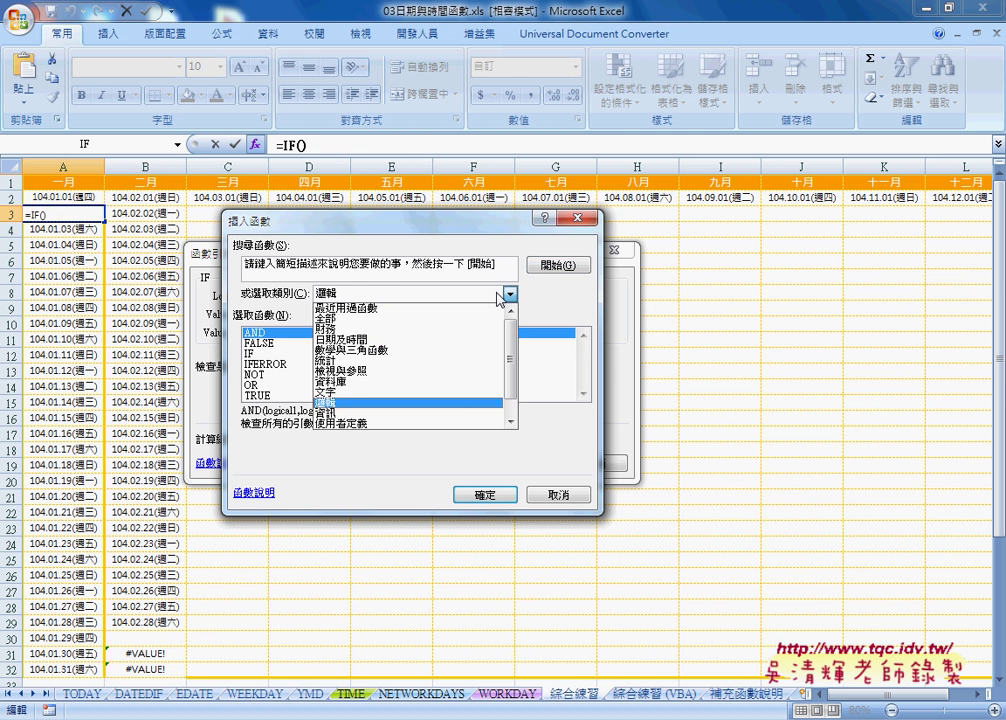
{"action": "left_click", "coordinate": [469, 319]}
{"action": "left_click", "coordinate": [417, 365]}
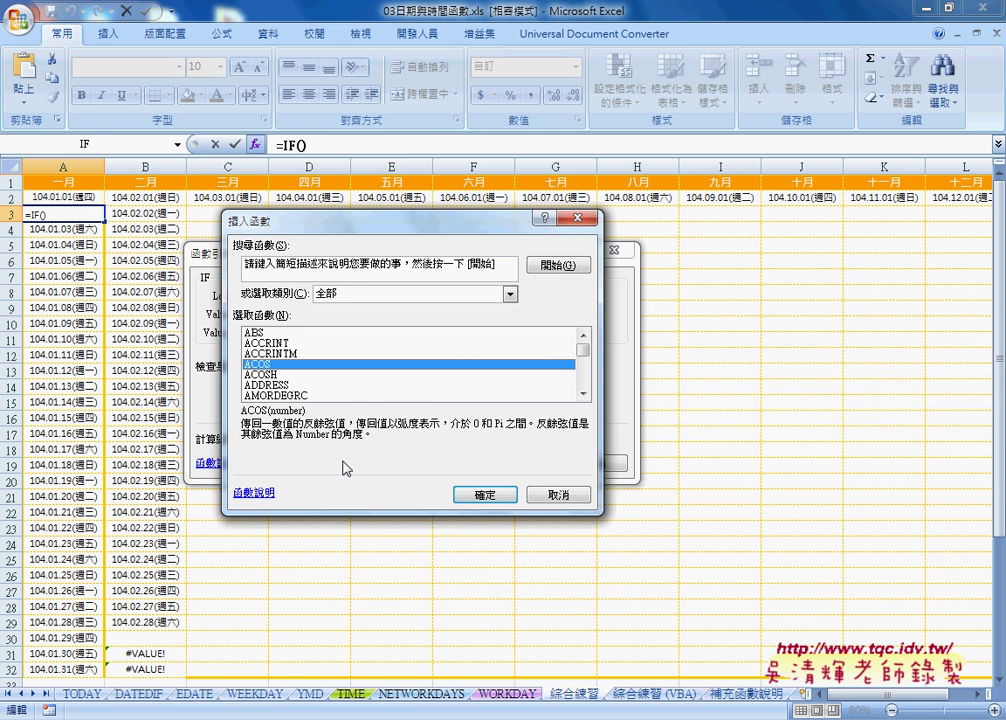
{"action": "type", "text": "is"}
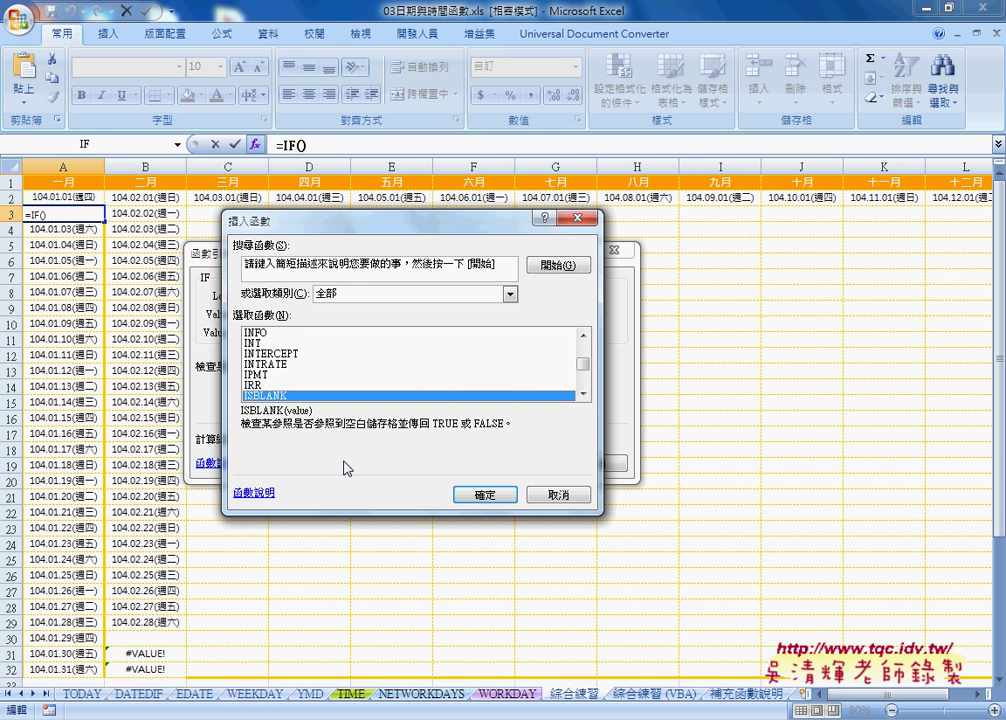
{"action": "left_click", "coordinate": [584, 394]}
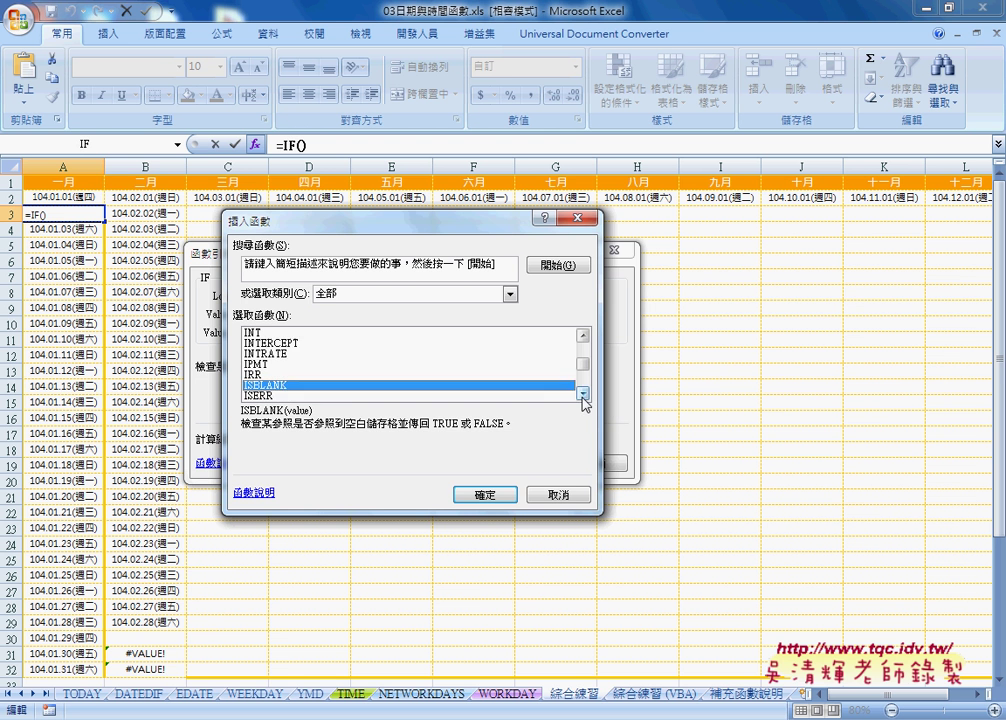
{"action": "left_click", "coordinate": [584, 394]}
{"action": "left_click", "coordinate": [584, 394]}
{"action": "key", "text": "Down"}
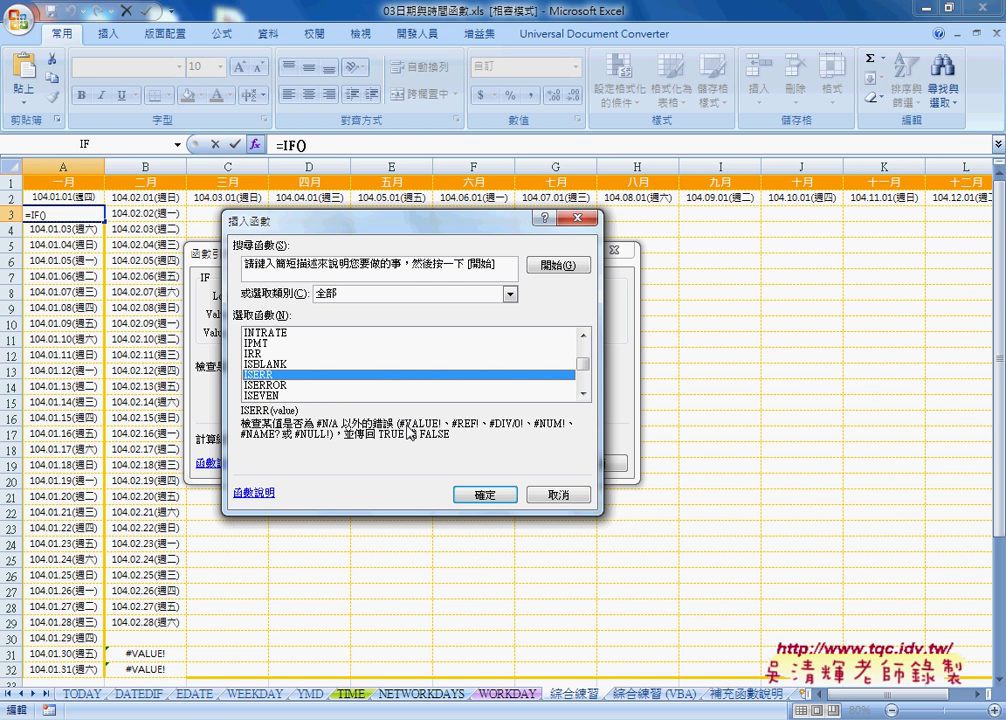
{"action": "left_click", "coordinate": [270, 384]}
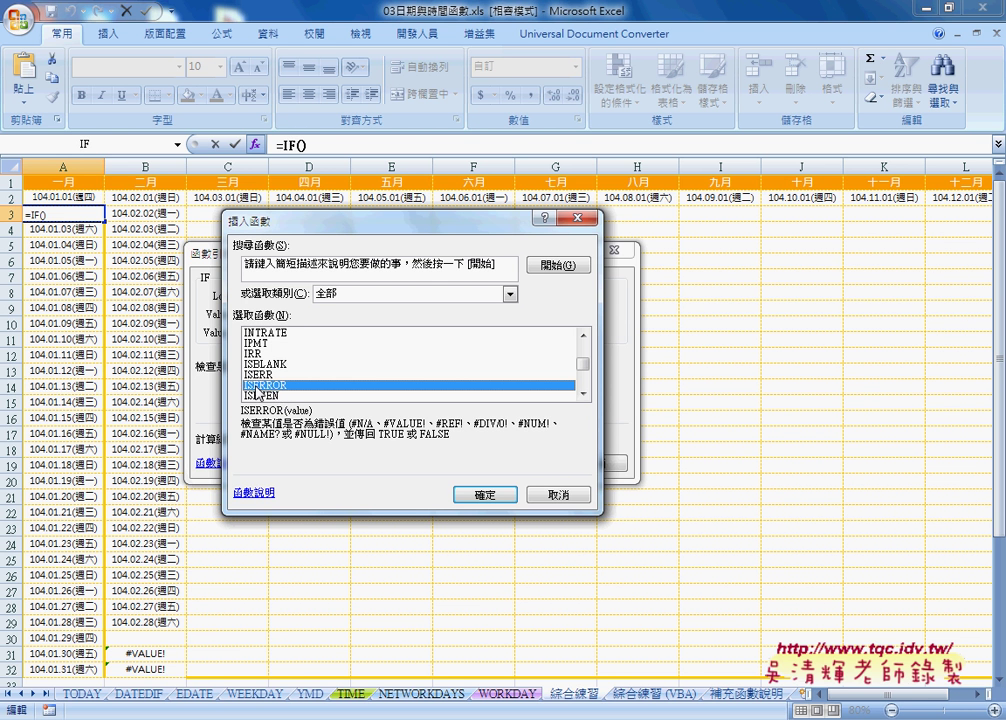
{"action": "left_click", "coordinate": [486, 496]}
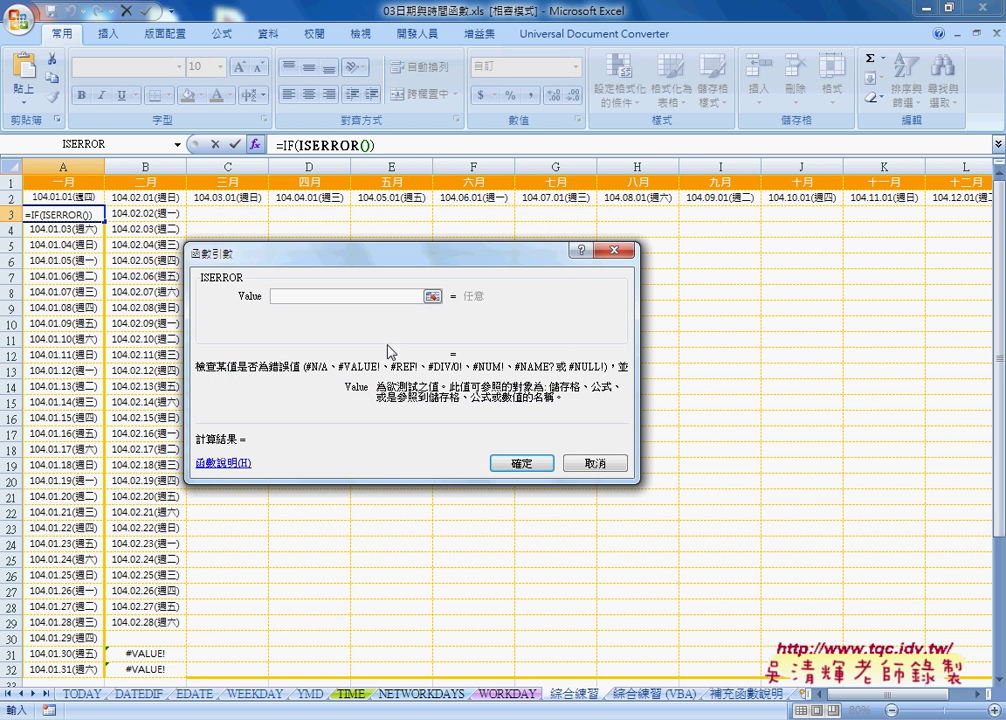
- Paste the cut IF(MONTH(A2)<>MONTH(A2+1),"",A2+1) formula as ISERROR's value, then dismiss the resulting error
{"action": "right_click", "coordinate": [364, 297]}
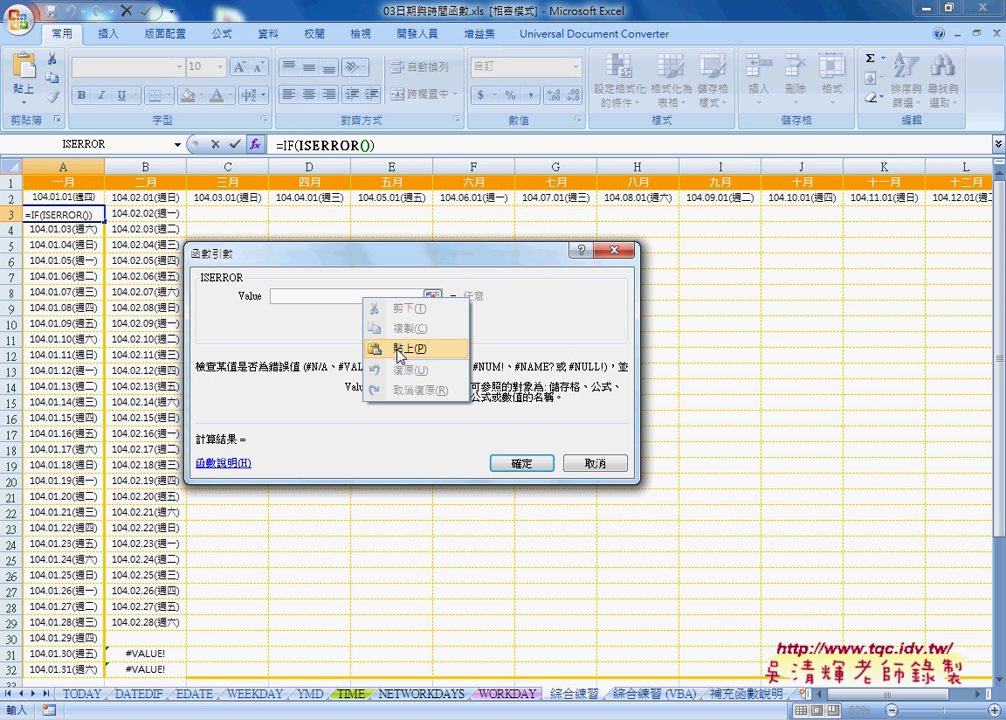
{"action": "left_click", "coordinate": [398, 350]}
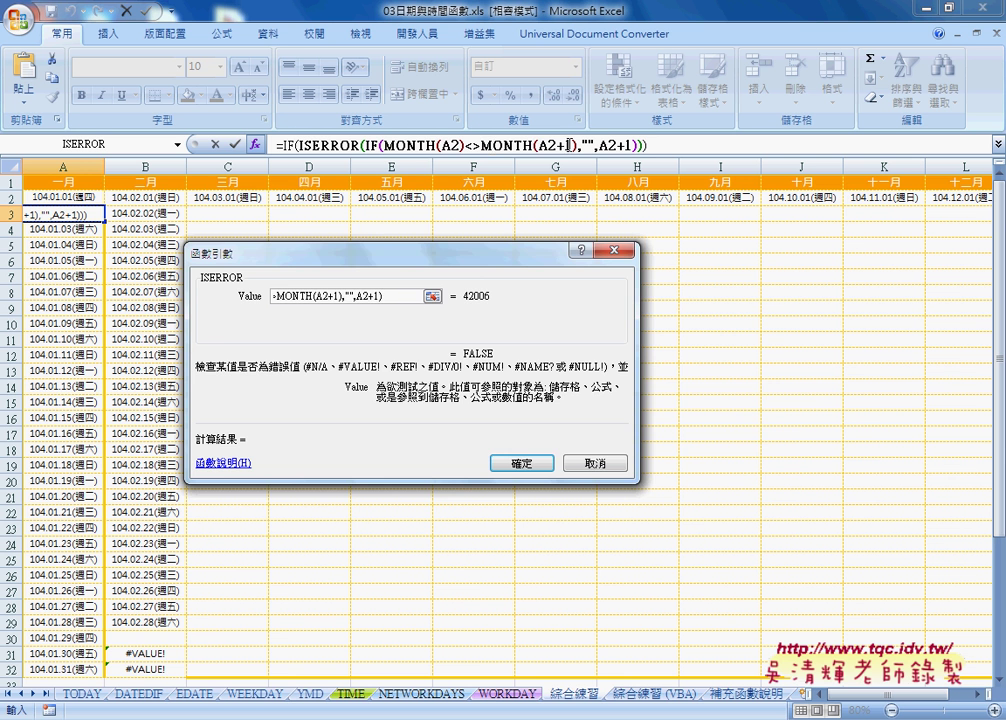
{"action": "left_click", "coordinate": [521, 463]}
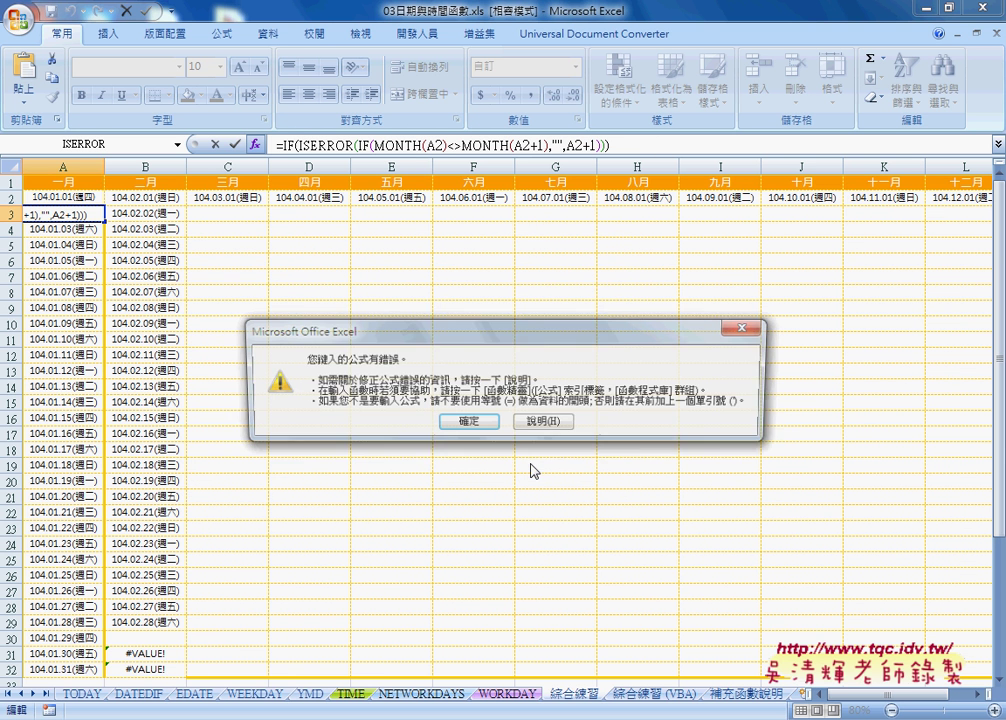
{"action": "left_click", "coordinate": [477, 424]}
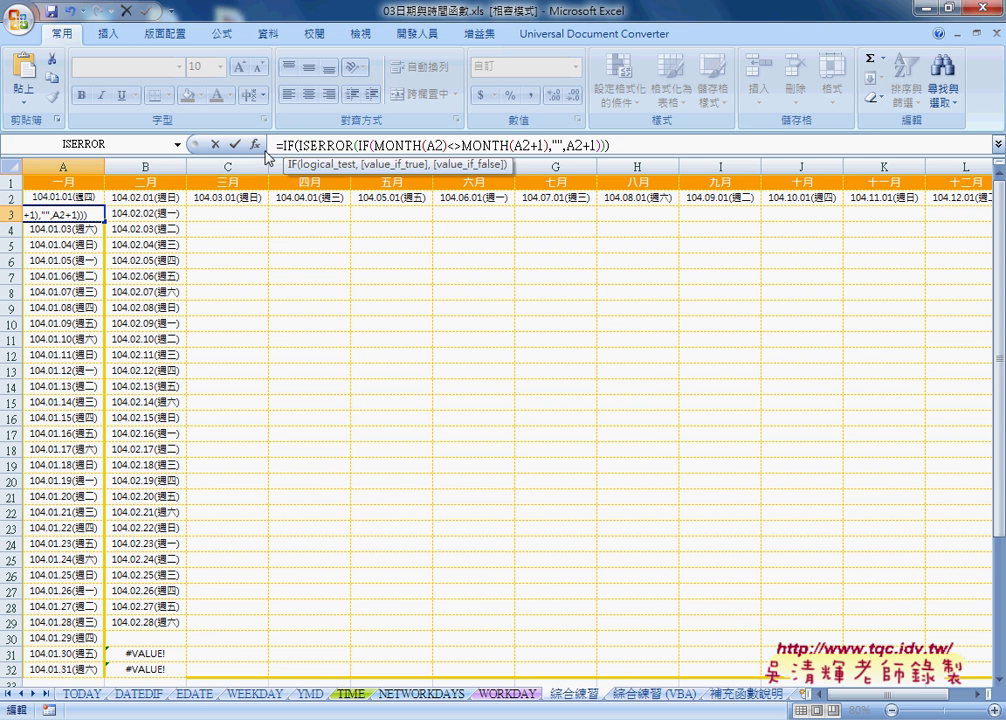
- In the IF arguments, set Value_if_true to "" and Value_if_false to IF(MONTH(A2)<>MONTH(A2+1),"",A2+1)
{"action": "left_click", "coordinate": [255, 144]}
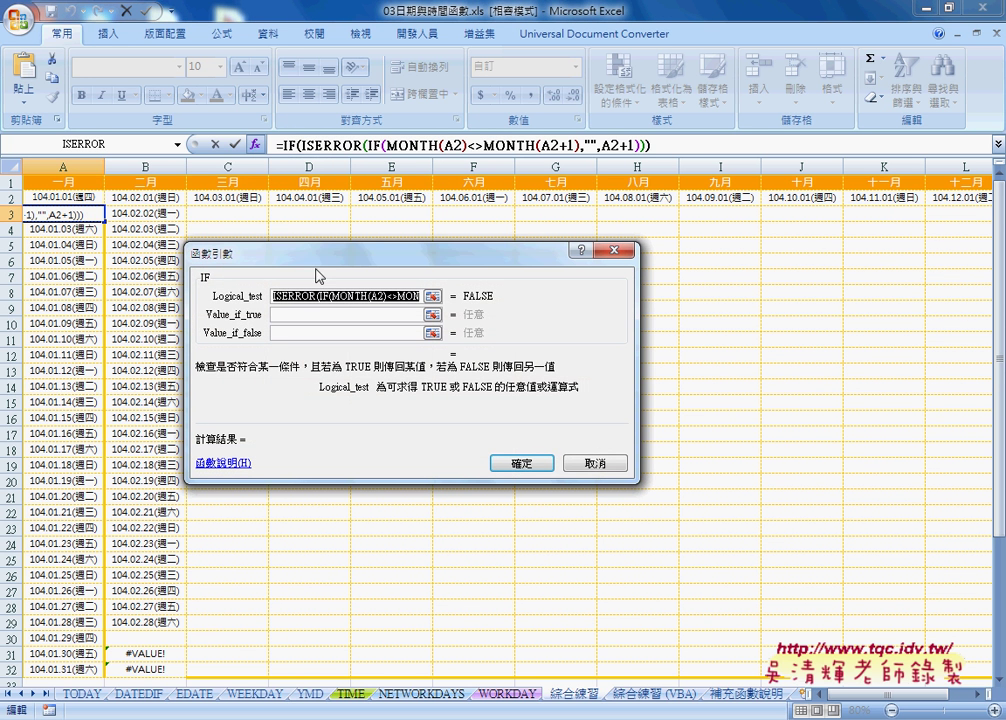
{"action": "left_click", "coordinate": [287, 296]}
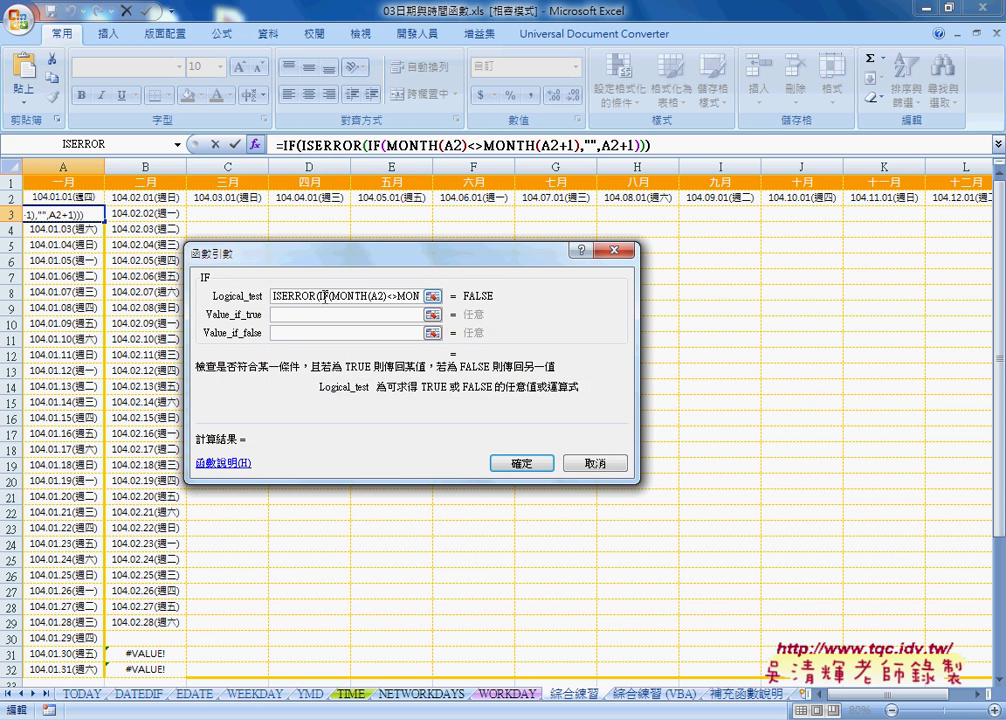
{"action": "left_click_drag", "start_coordinate": [322, 296], "coordinate": [411, 292]}
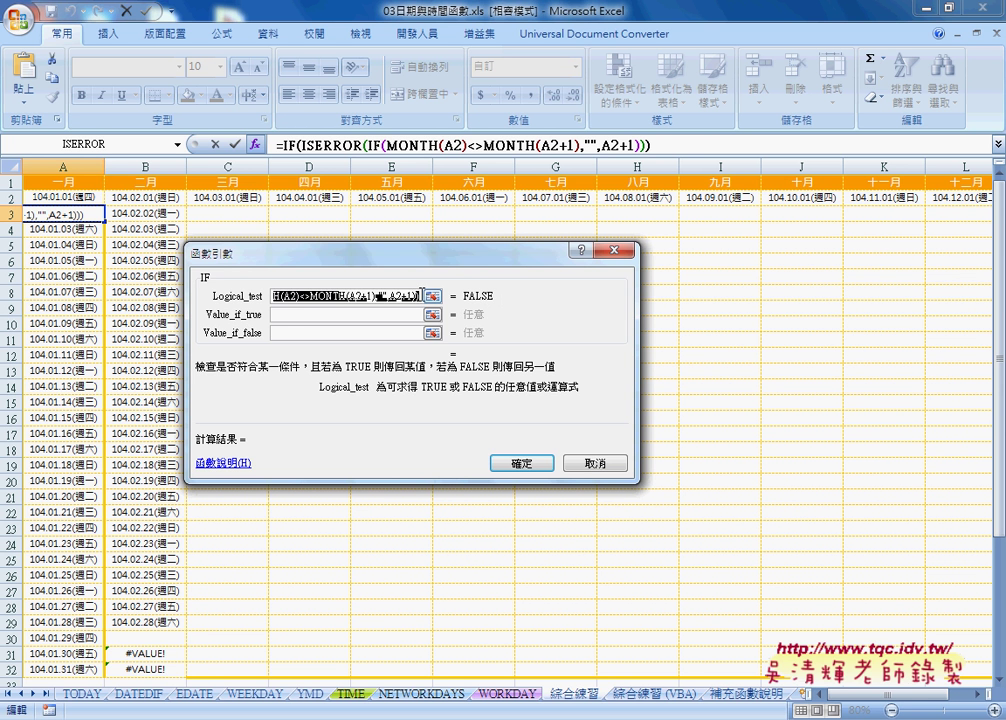
{"action": "left_click", "coordinate": [301, 315]}
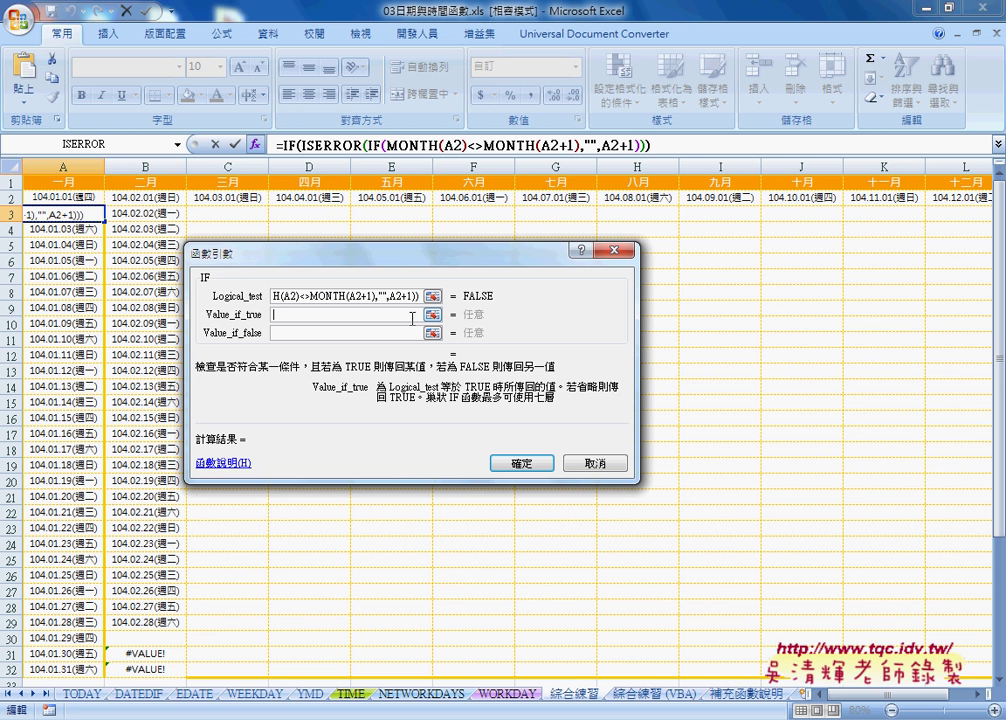
{"action": "type", "text": "\"\""}
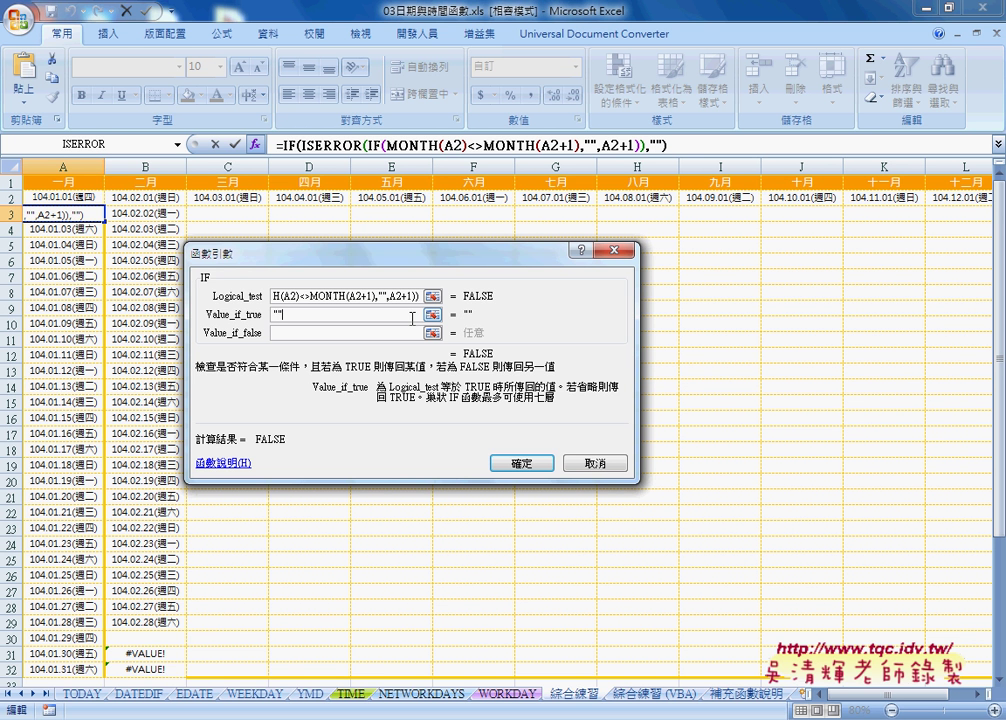
{"action": "left_click", "coordinate": [346, 333]}
{"action": "right_click", "coordinate": [305, 333]}
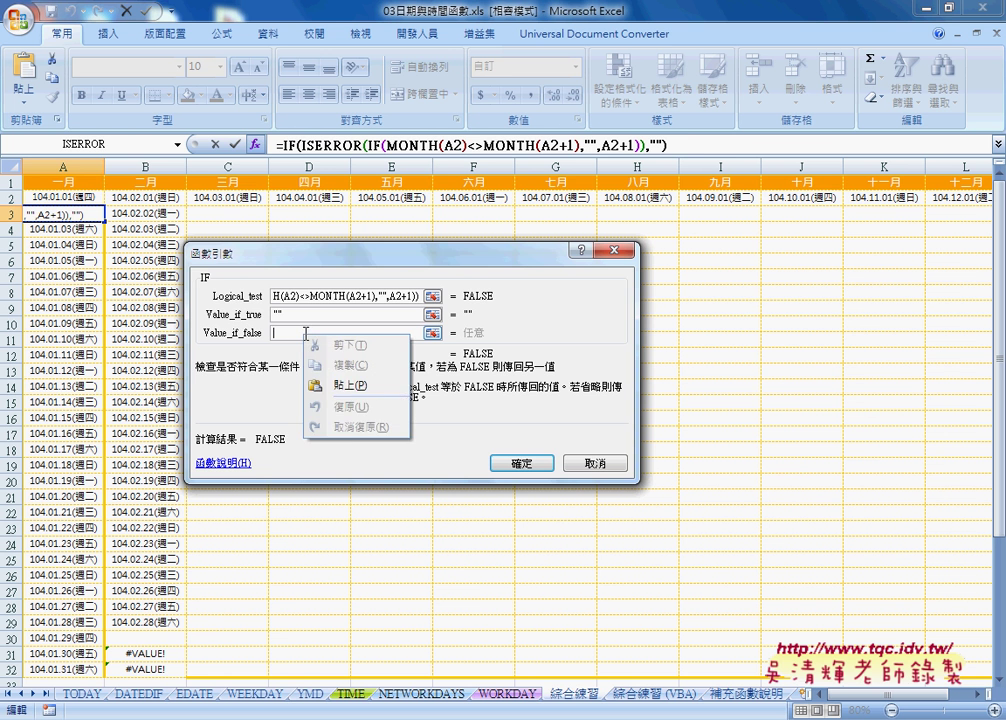
{"action": "left_click", "coordinate": [343, 385]}
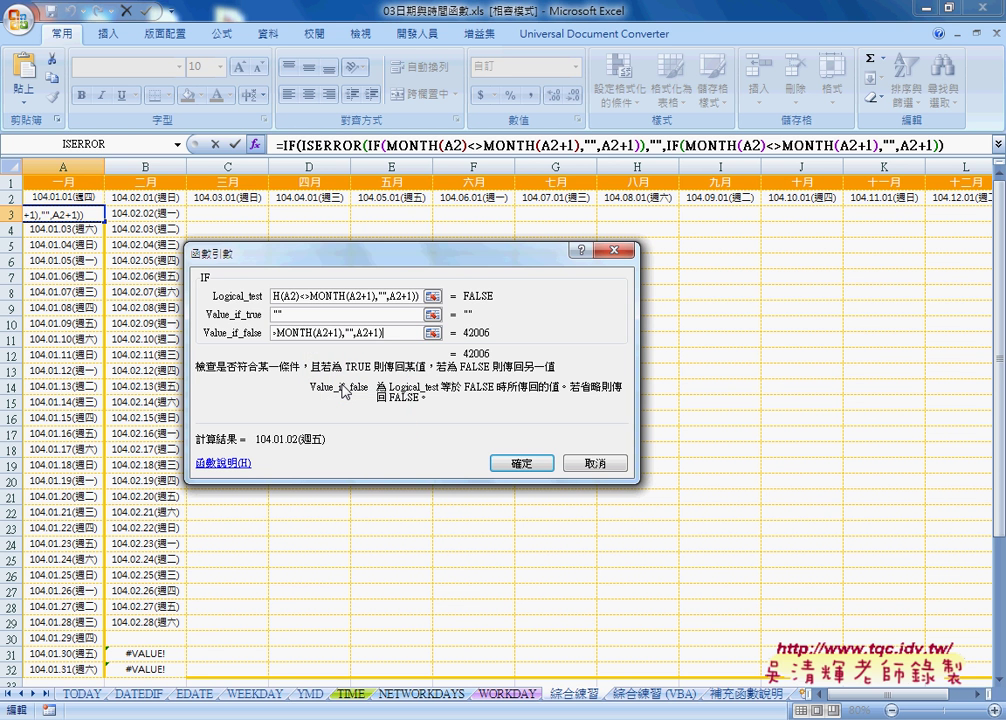
{"action": "left_click", "coordinate": [527, 464]}
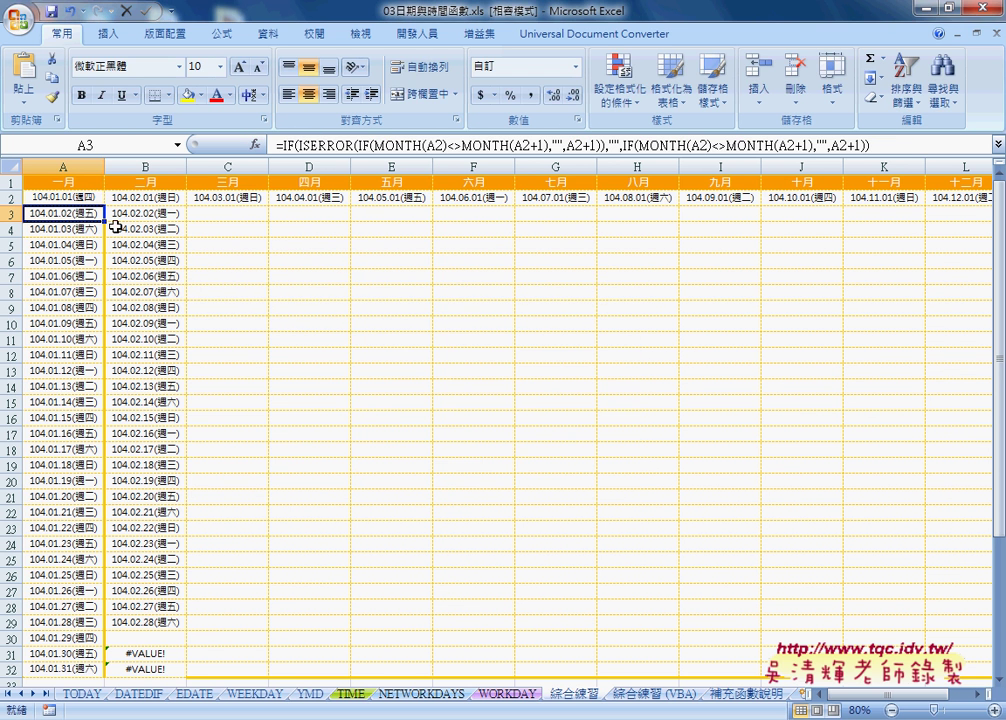
- Fill the A3 formula down to row 32 and across to column L
{"action": "left_click_drag", "start_coordinate": [106, 220], "coordinate": [100, 678]}
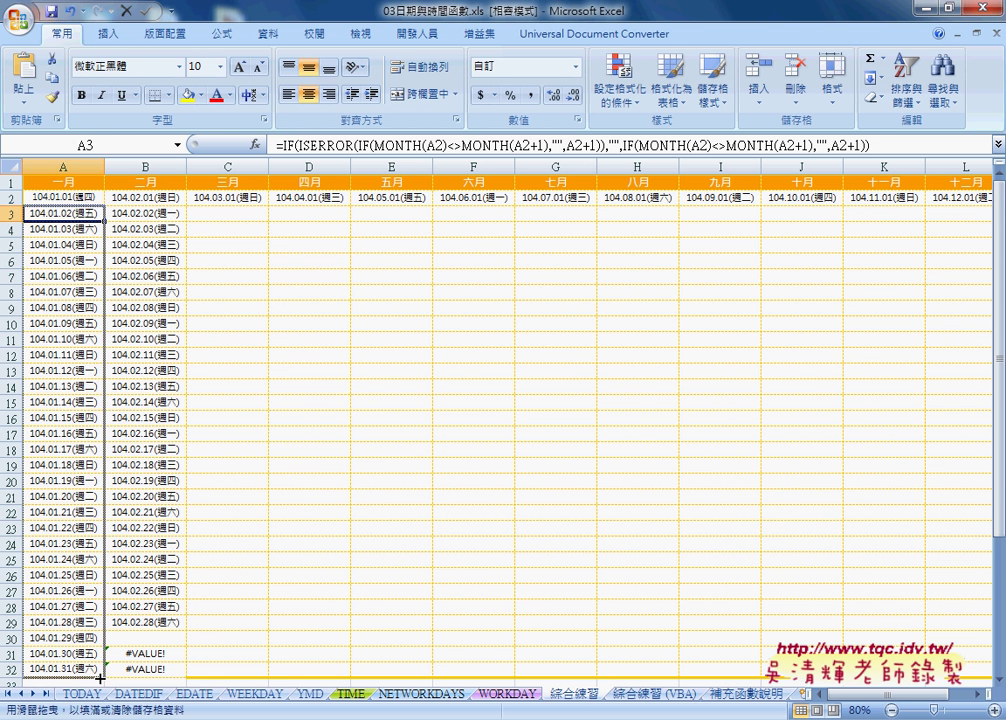
{"action": "left_click_drag", "start_coordinate": [104, 677], "coordinate": [178, 678]}
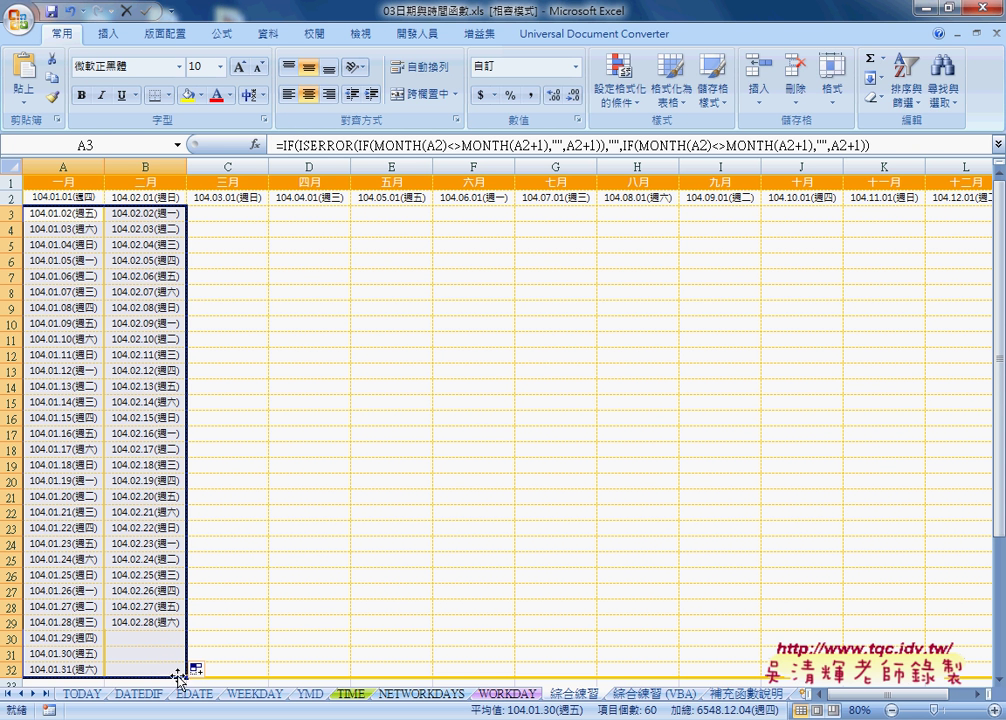
{"action": "left_click_drag", "start_coordinate": [185, 678], "coordinate": [922, 679]}
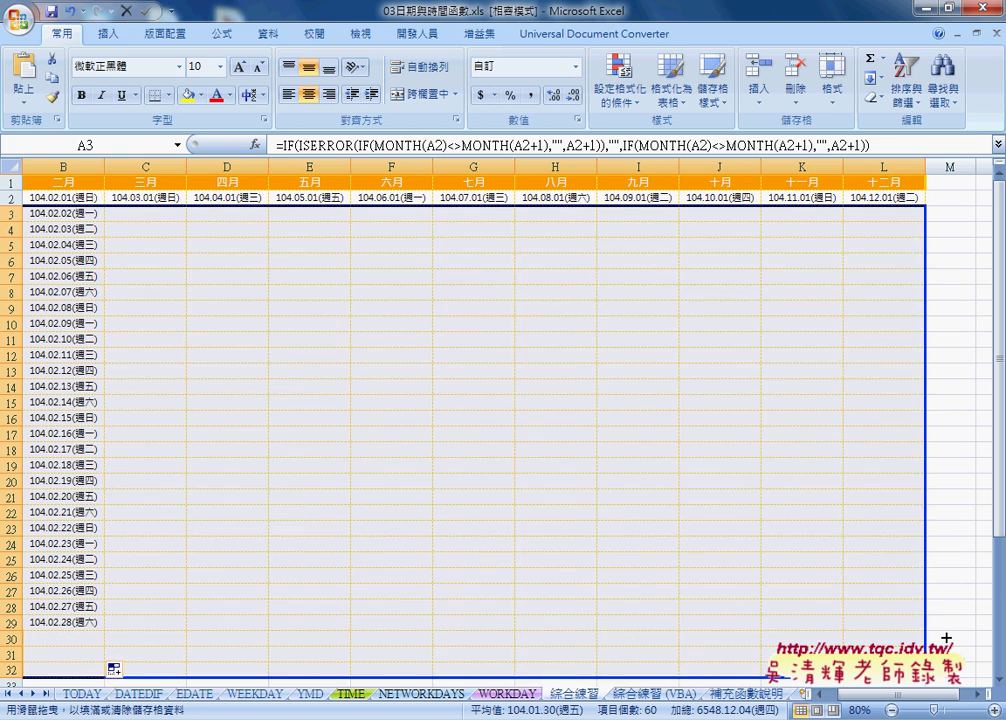
{"action": "left_click_drag", "start_coordinate": [955, 648], "coordinate": [944, 636]}
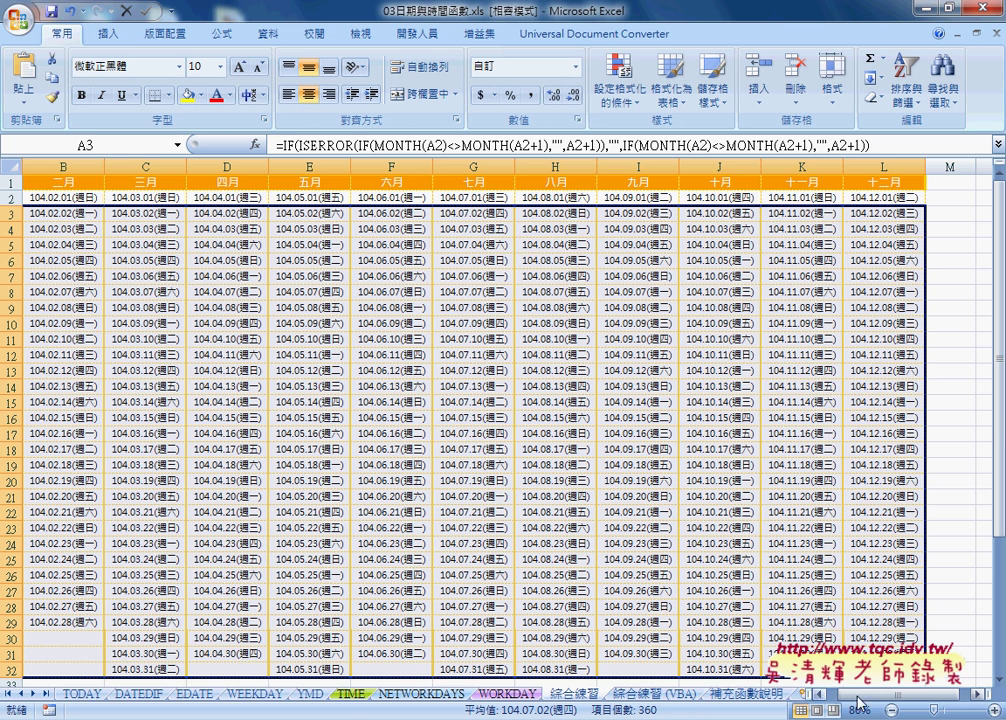
{"action": "scroll", "coordinate": [710, 390], "scroll_direction": "left", "scroll_amount": 1}
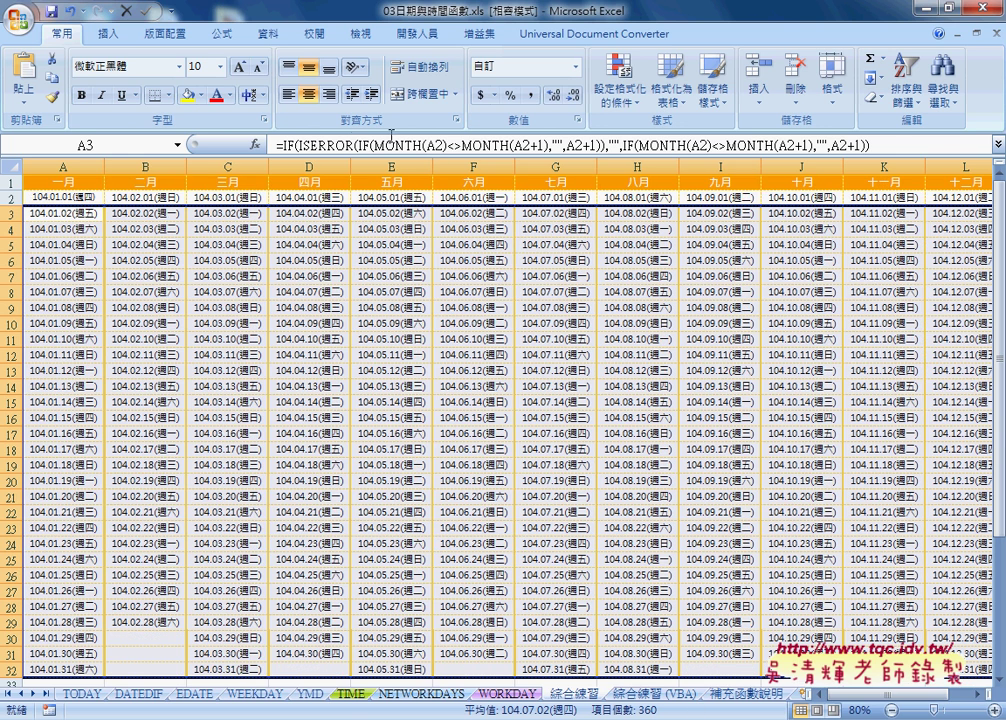
{"action": "left_click", "coordinate": [351, 145]}
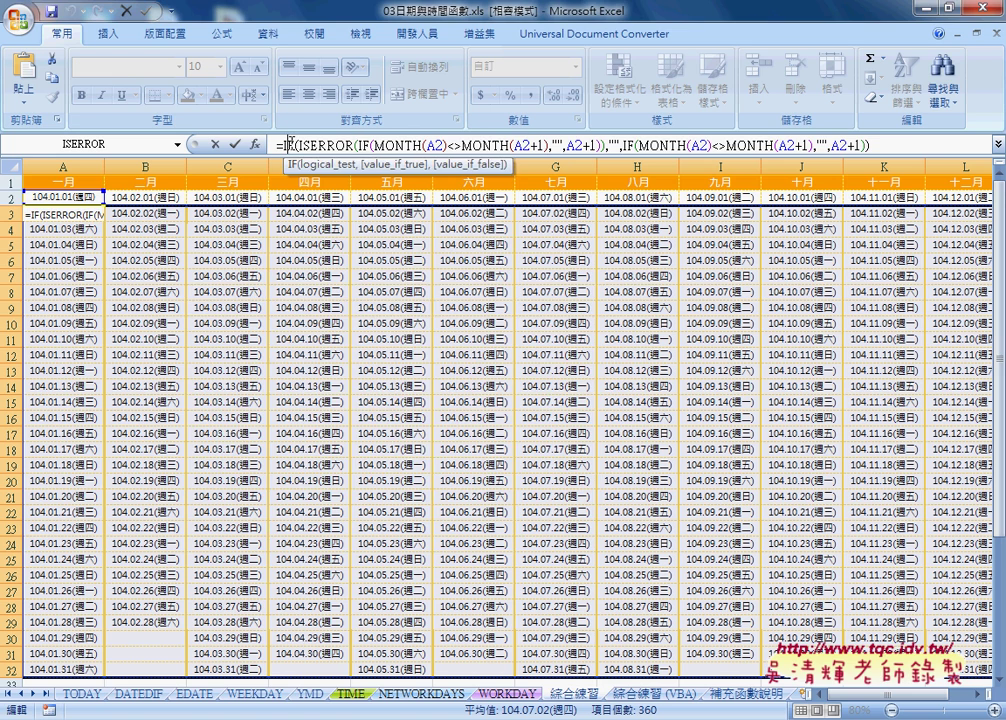
{"action": "left_click", "coordinate": [255, 145]}
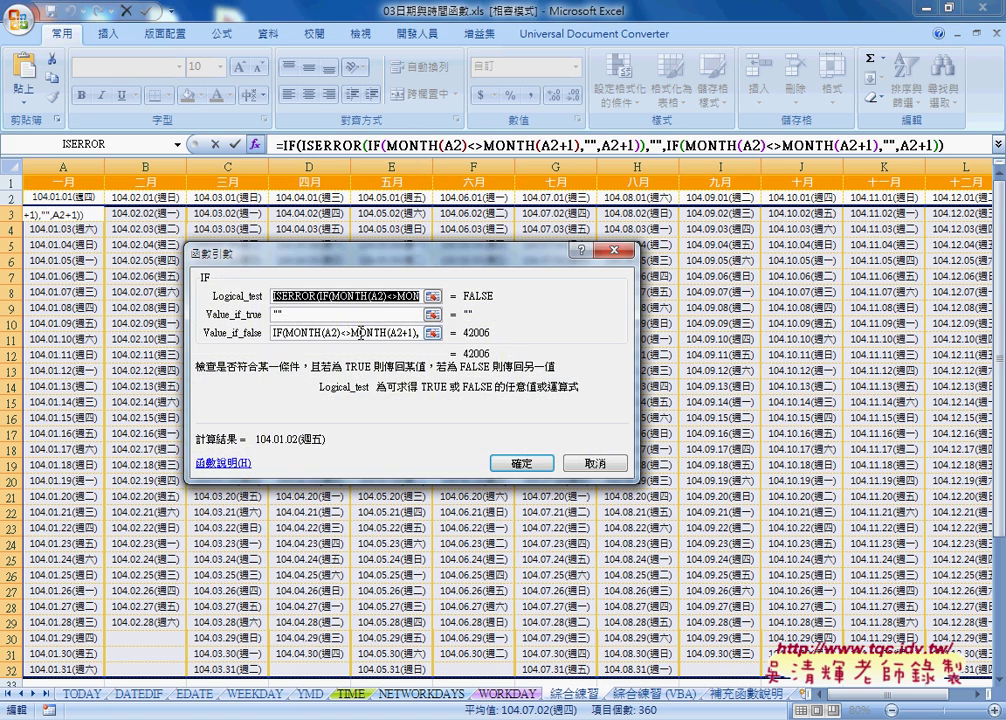
{"action": "left_click", "coordinate": [521, 463]}
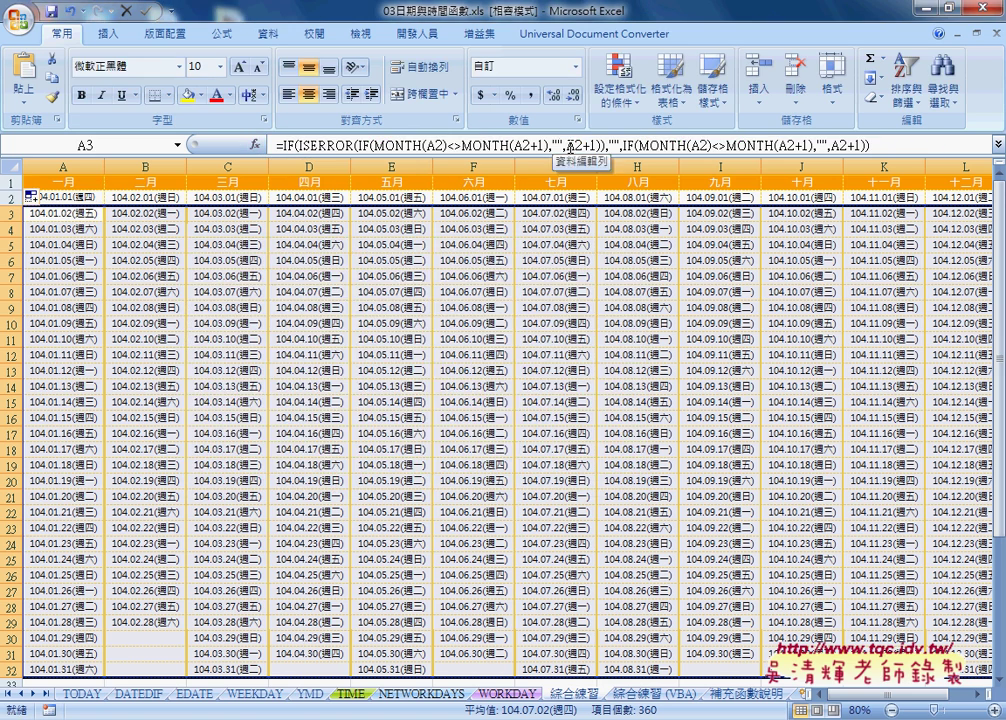
{"action": "left_click_drag", "start_coordinate": [567, 147], "coordinate": [598, 147]}
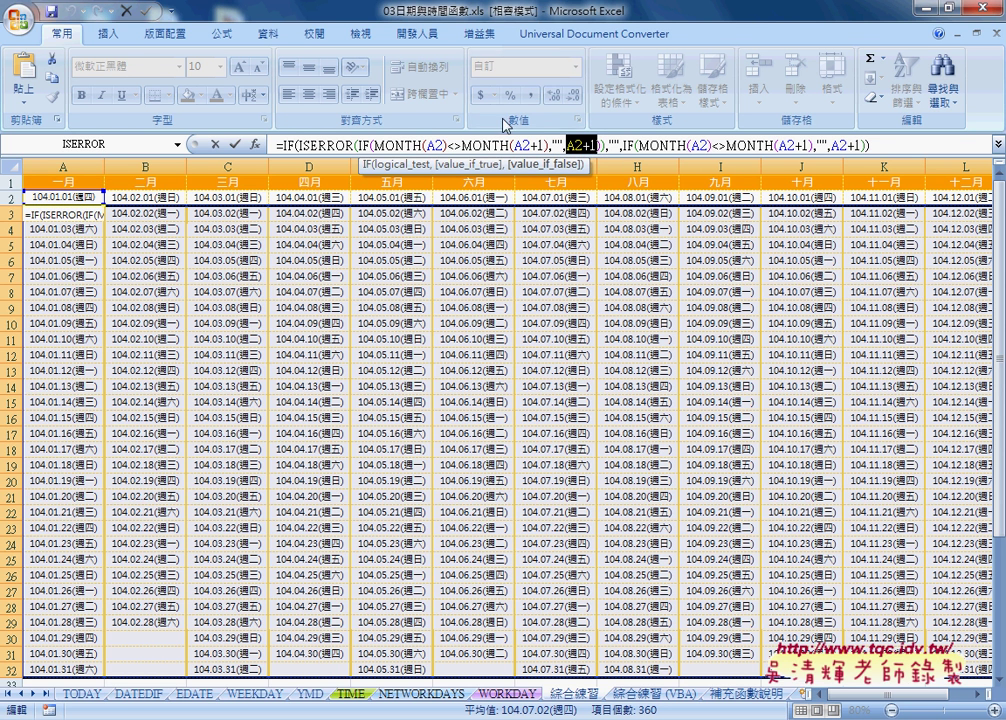
{"action": "left_click", "coordinate": [364, 146]}
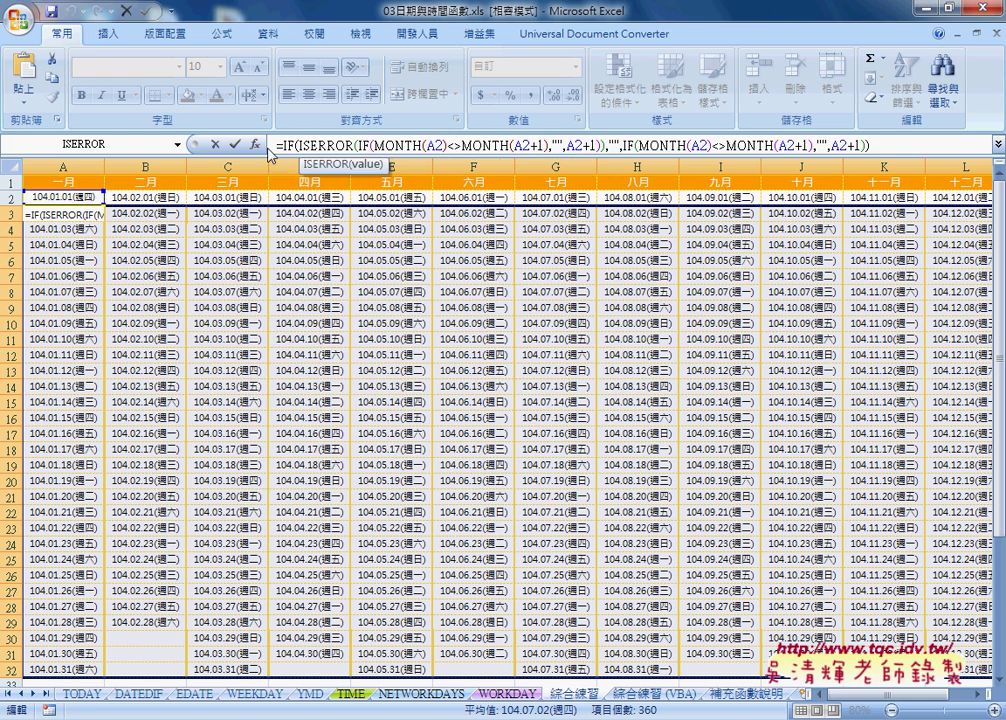
{"action": "left_click", "coordinate": [255, 144]}
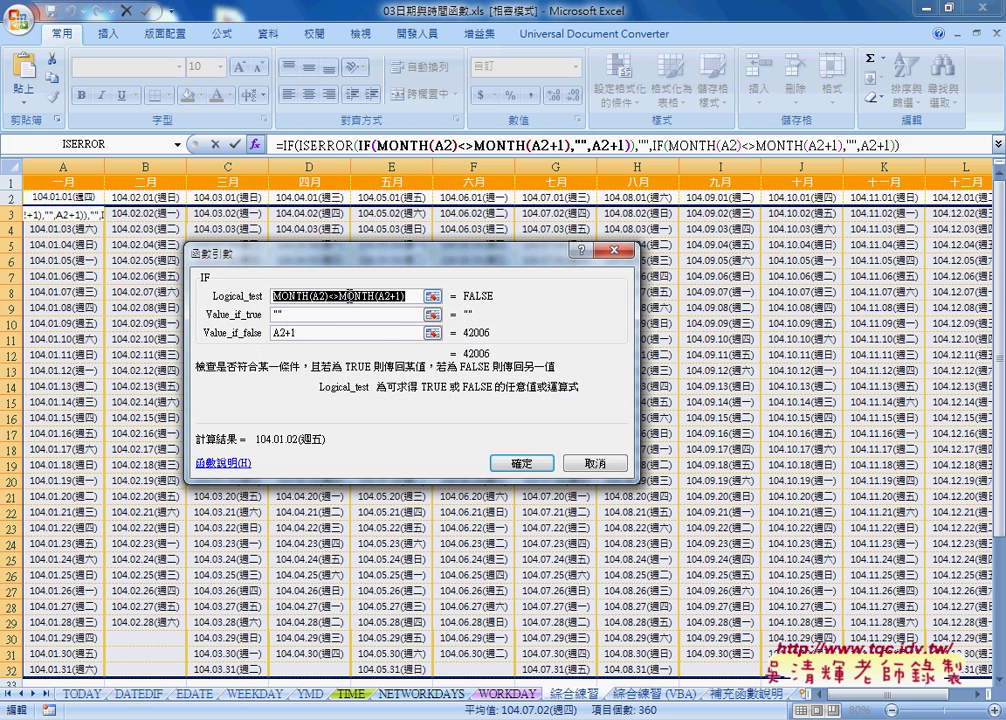
{"action": "left_click", "coordinate": [274, 315]}
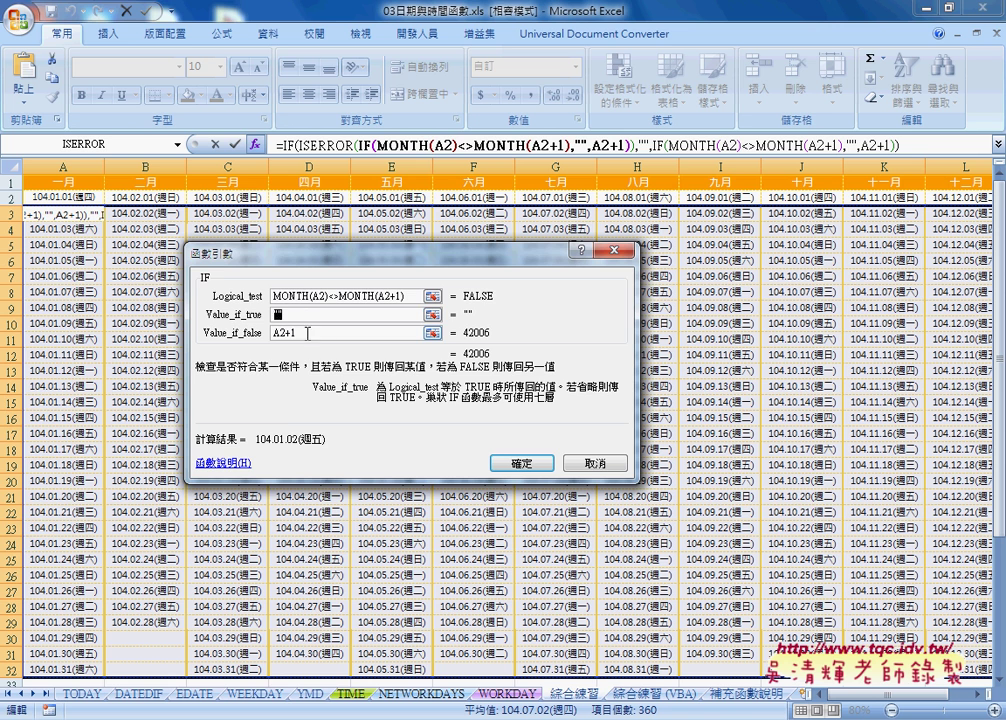
{"action": "key", "text": "Tab"}
{"action": "left_click", "coordinate": [607, 464]}
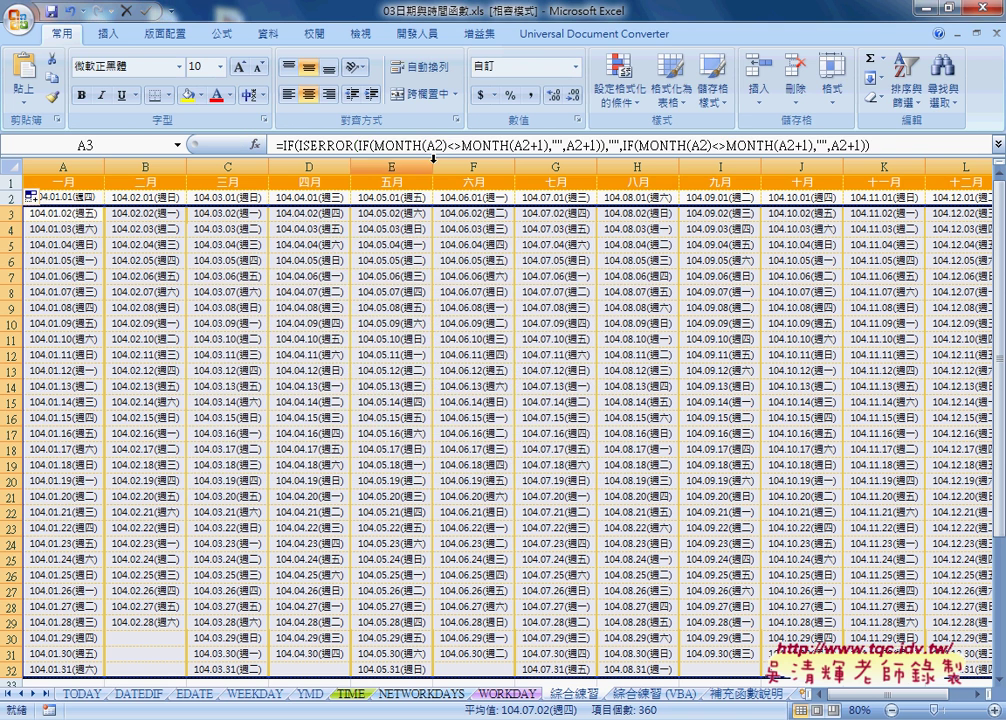
{"action": "left_click_drag", "start_coordinate": [357, 145], "coordinate": [604, 145]}
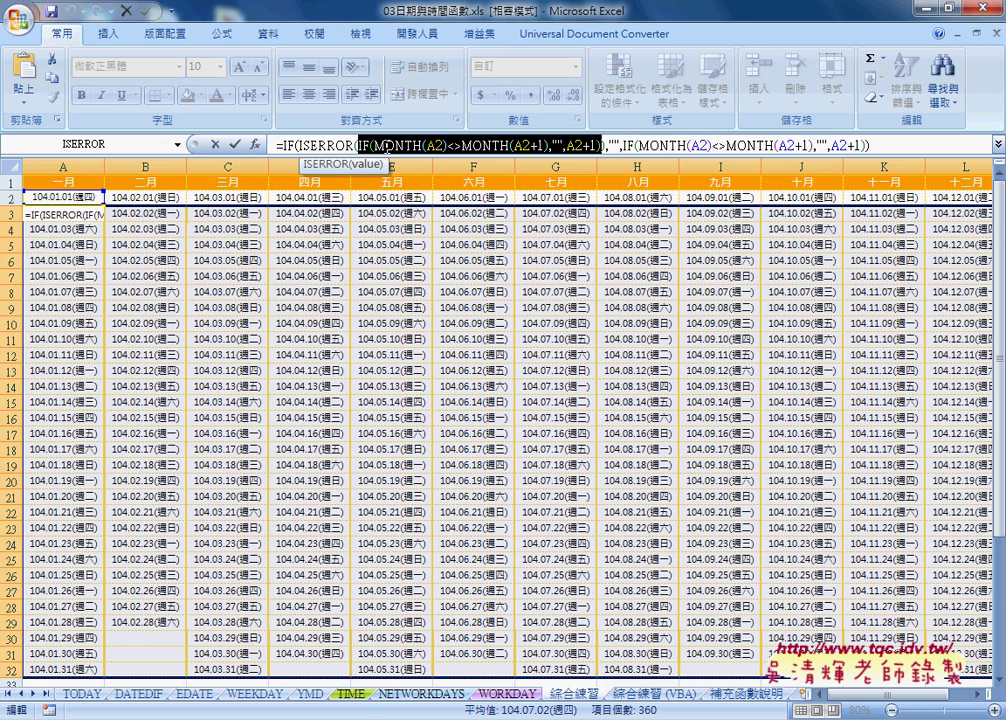
- In the Google Docs notes, select the 方法1 and 方法2 年曆 formula lines
{"action": "key", "text": "alt+Tab"}
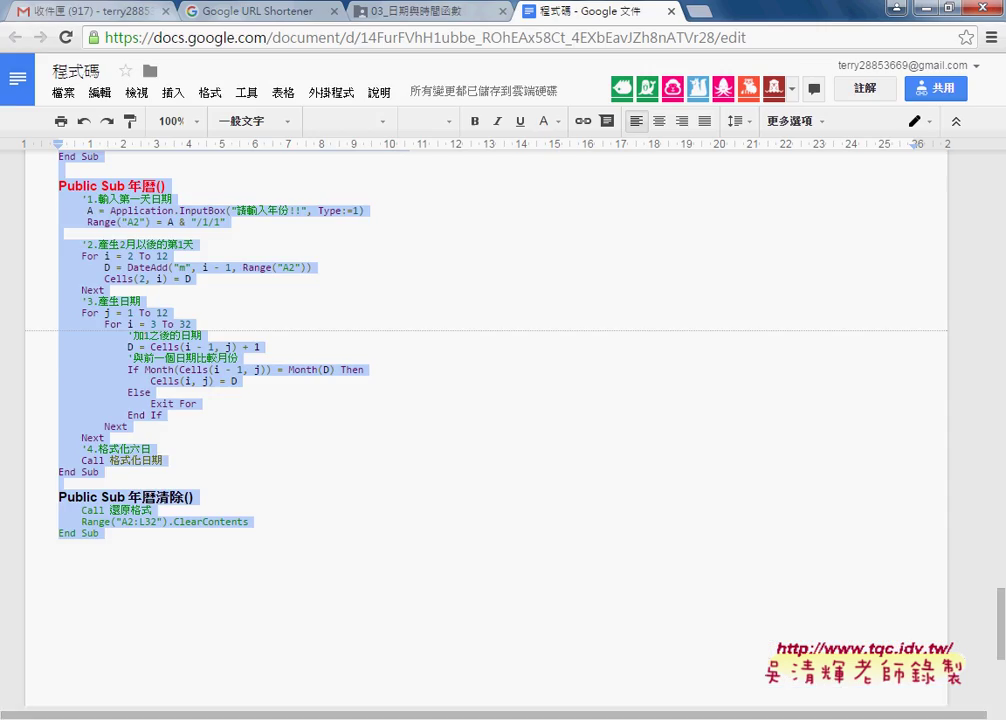
{"action": "scroll", "coordinate": [238, 616], "scroll_direction": "up", "scroll_amount": 10}
{"action": "scroll", "coordinate": [238, 616], "scroll_direction": "up", "scroll_amount": 10}
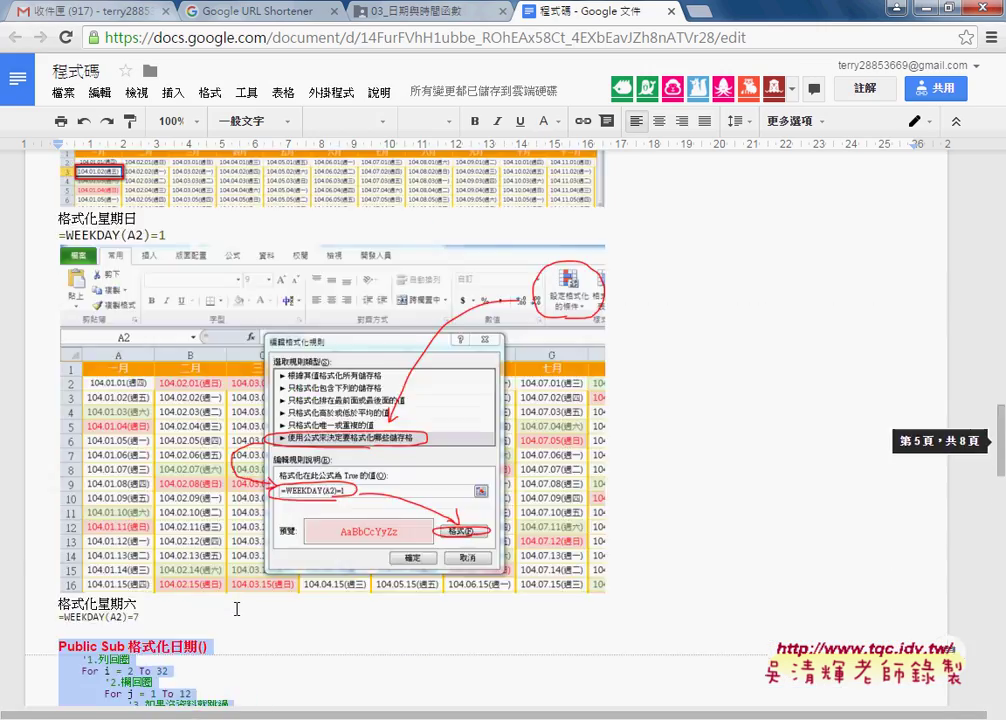
{"action": "scroll", "coordinate": [235, 608], "scroll_direction": "up", "scroll_amount": 10}
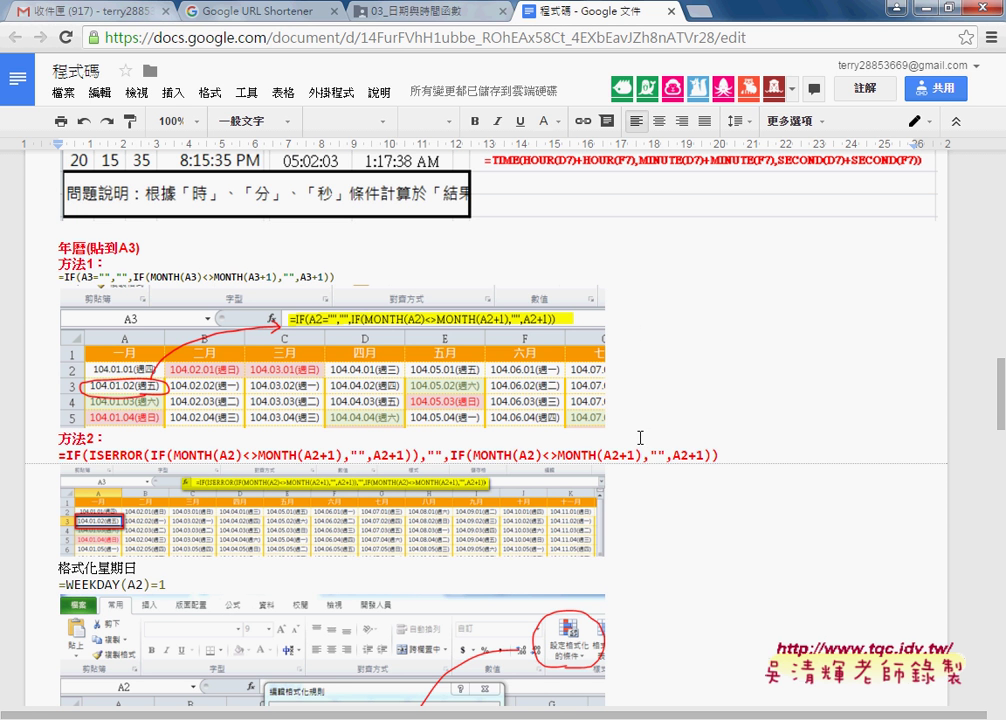
{"action": "left_click_drag", "start_coordinate": [720, 456], "coordinate": [22, 457]}
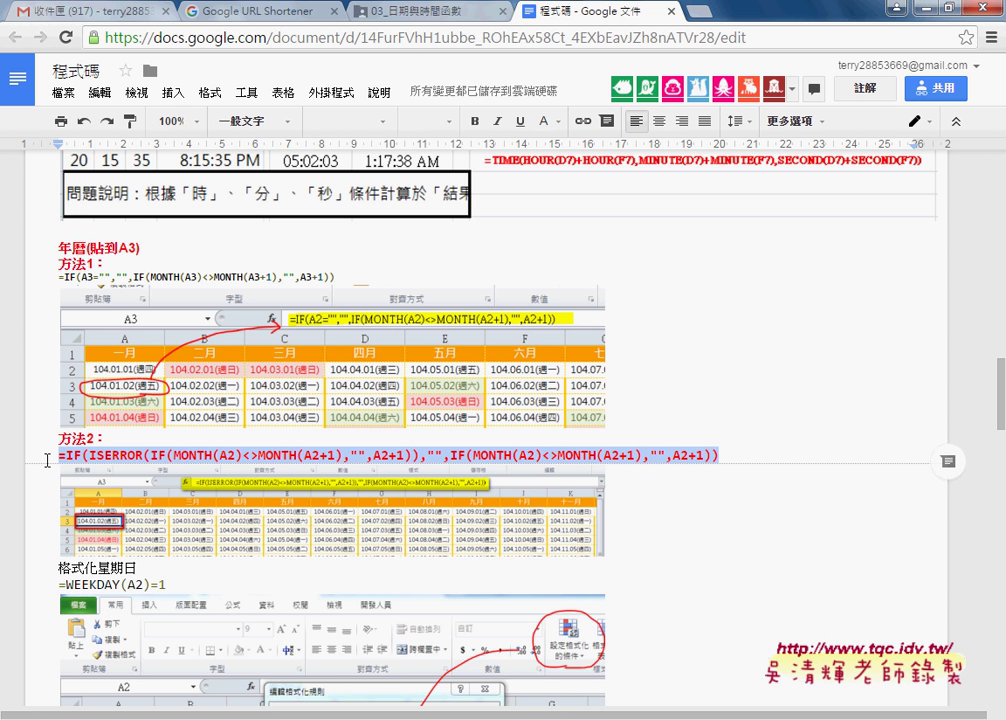
{"action": "left_click_drag", "start_coordinate": [360, 279], "coordinate": [57, 277]}
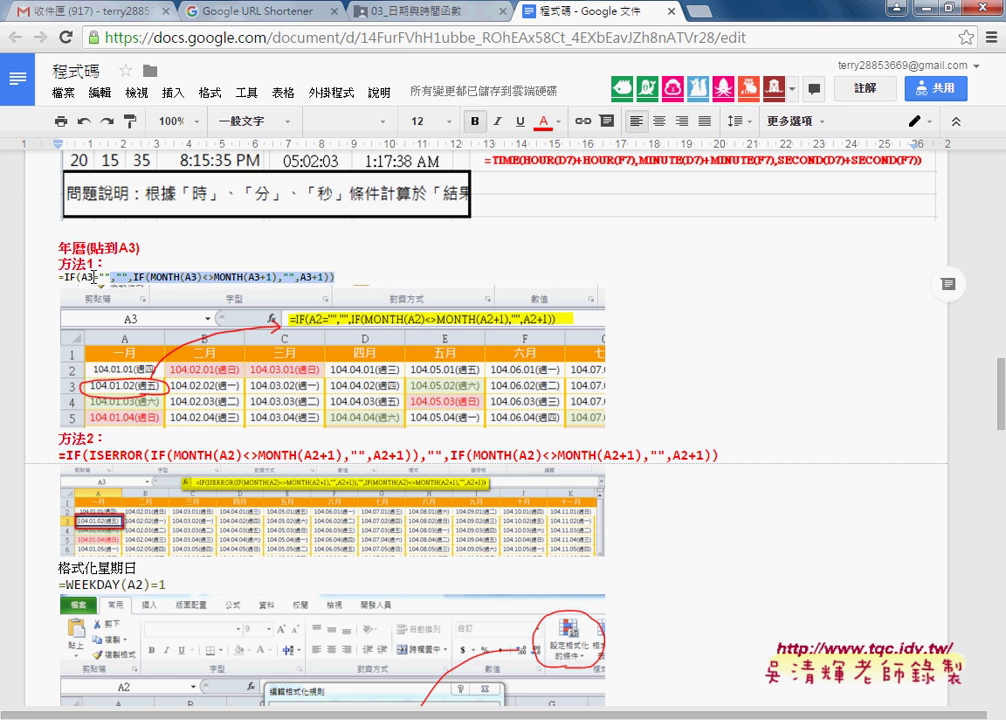
{"action": "left_click_drag", "start_coordinate": [724, 456], "coordinate": [40, 458]}
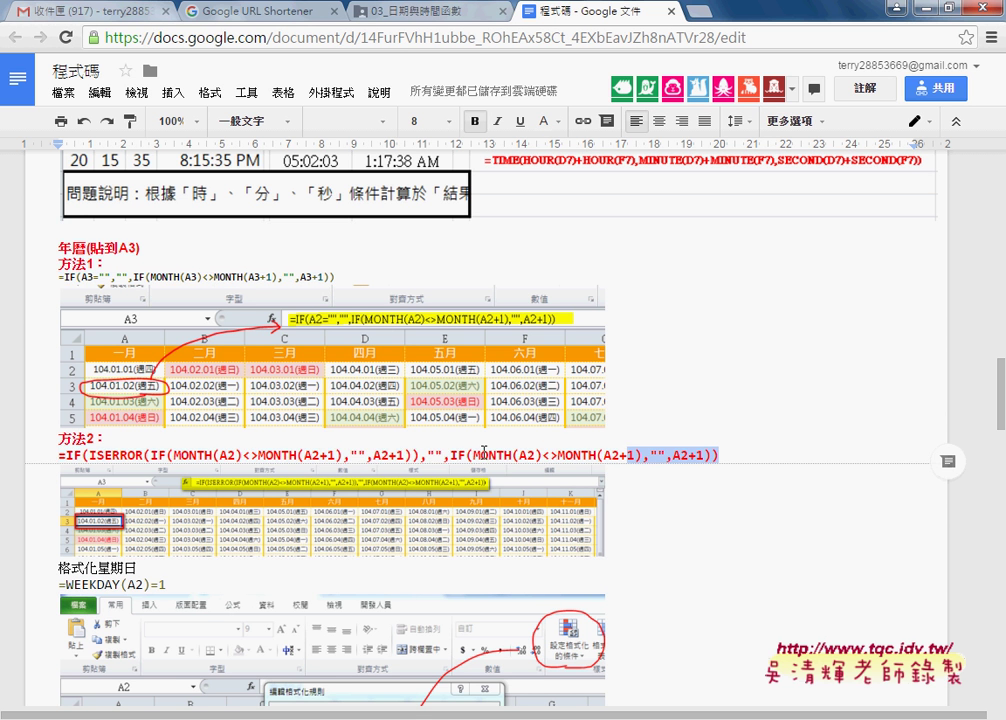